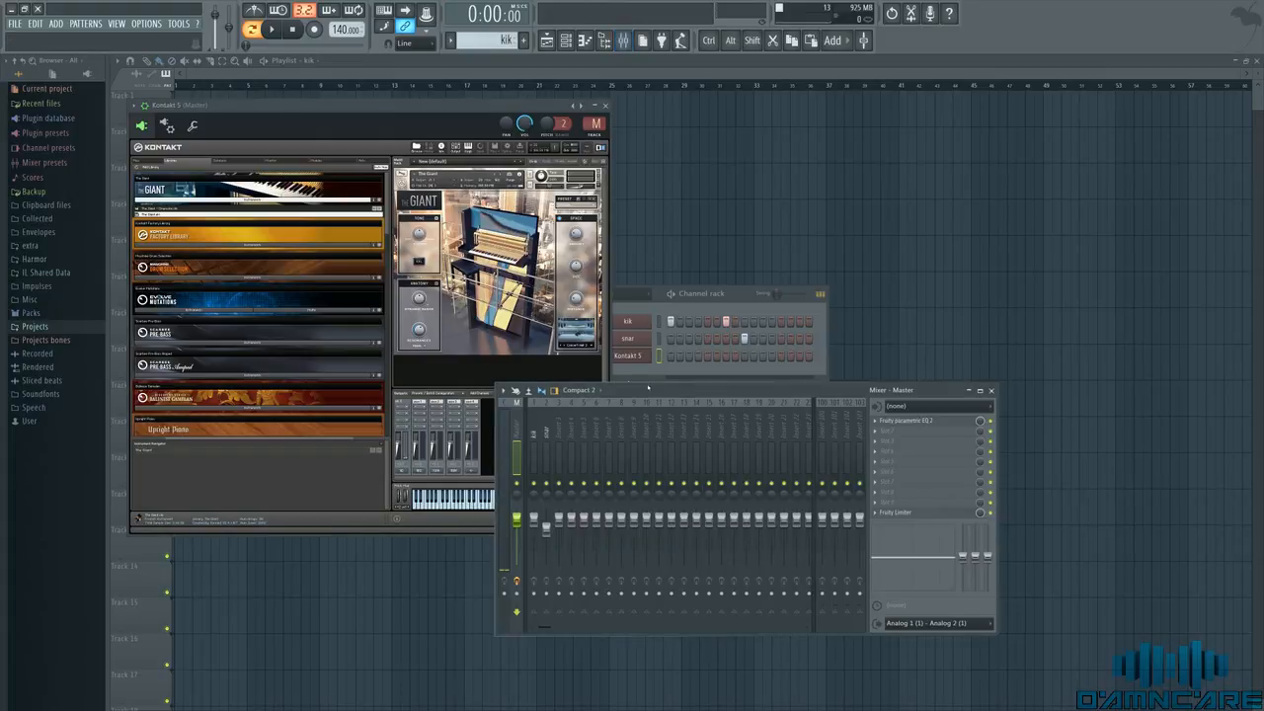
# - Route the Kontakt 5 instrument to mixer track 20 and name that mixer track "pianner"
pyautogui.click(546, 444)
pyautogui.click(559, 444)
pyautogui.moveTo(594, 123); pyautogui.dragTo(594, 103)
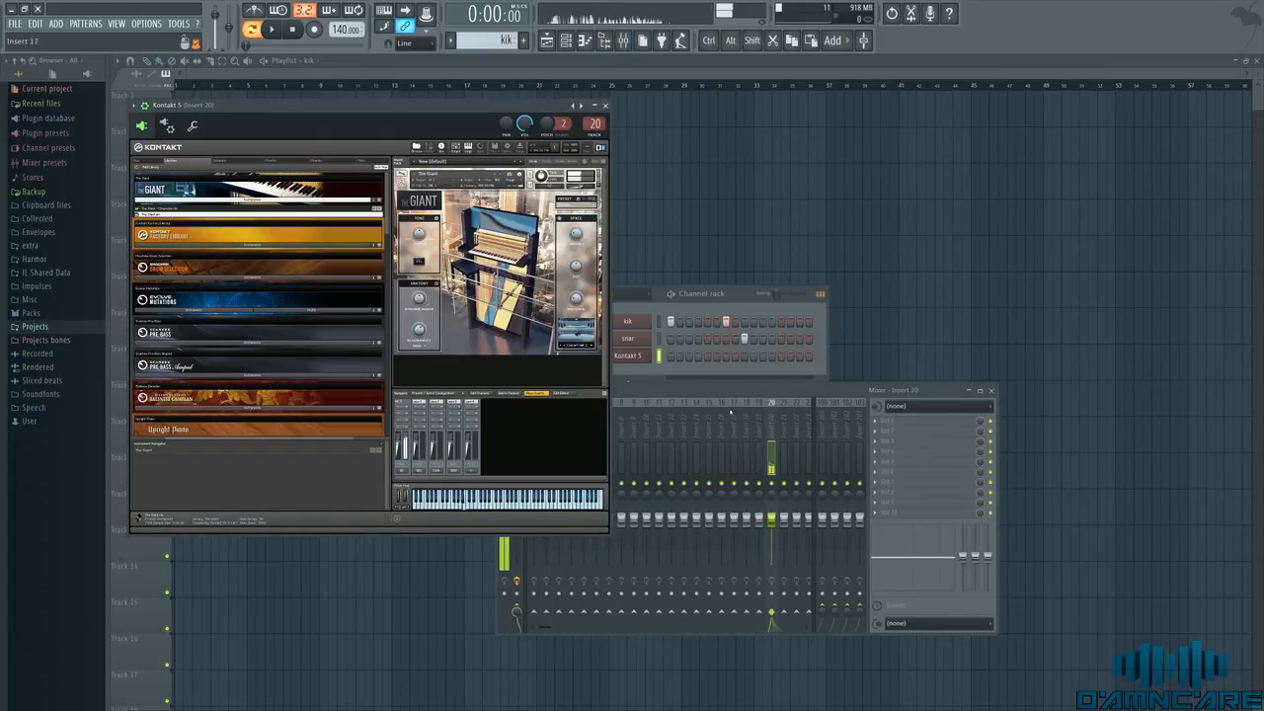
pyautogui.click(776, 427)
pyautogui.doubleClick(776, 426)
pyautogui.write('pianner')
pyautogui.press('Return')
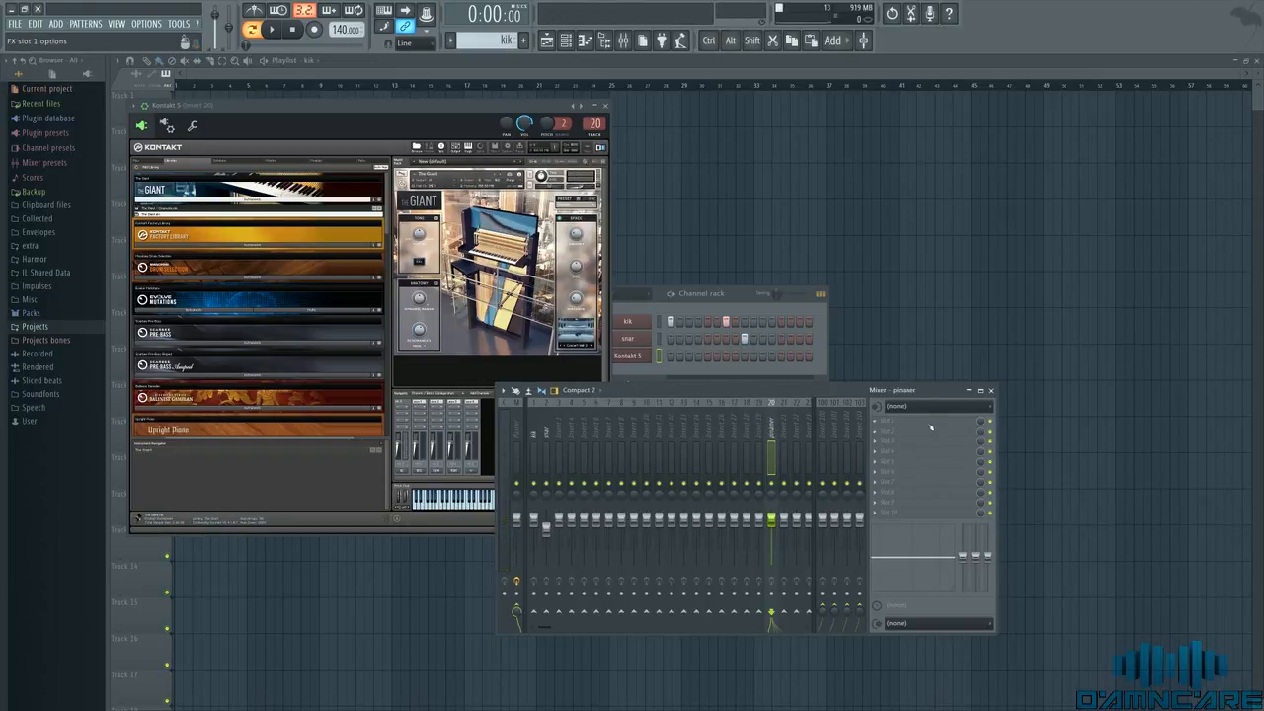
# - Load Maximus into the first effect slot of the piano's mixer track and close its window
pyautogui.click(931, 427)
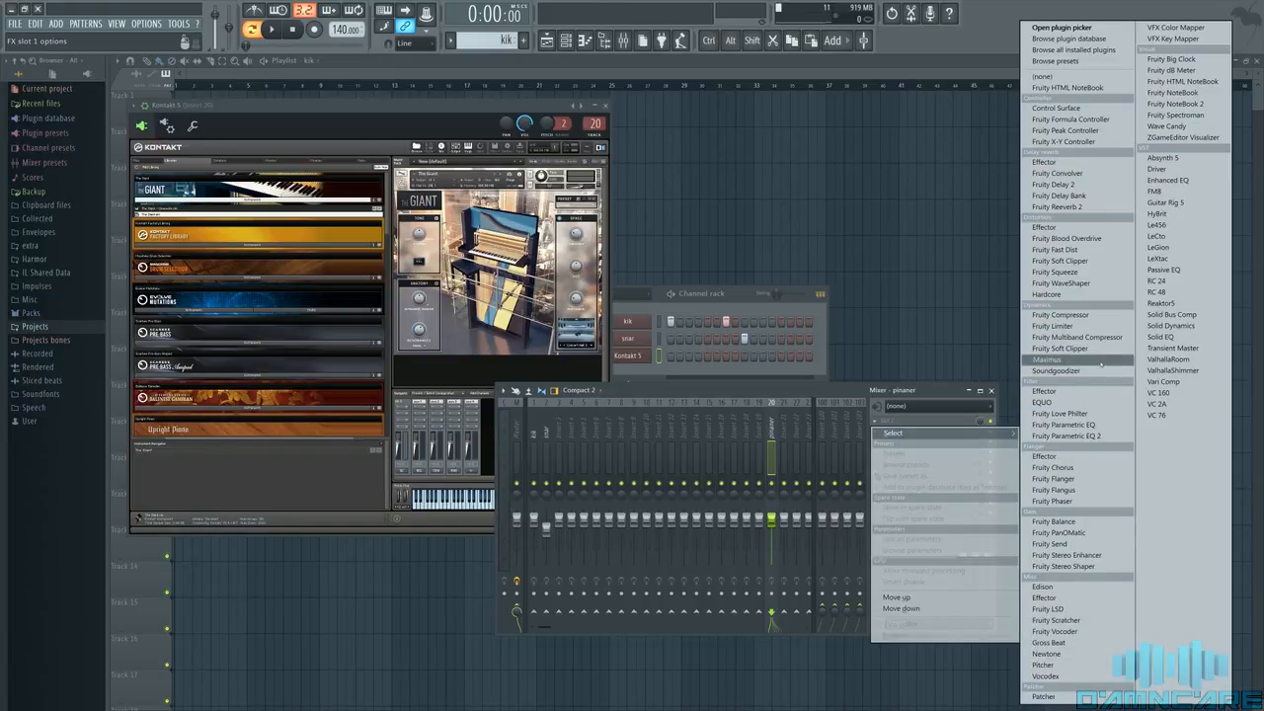
pyautogui.click(1101, 366)
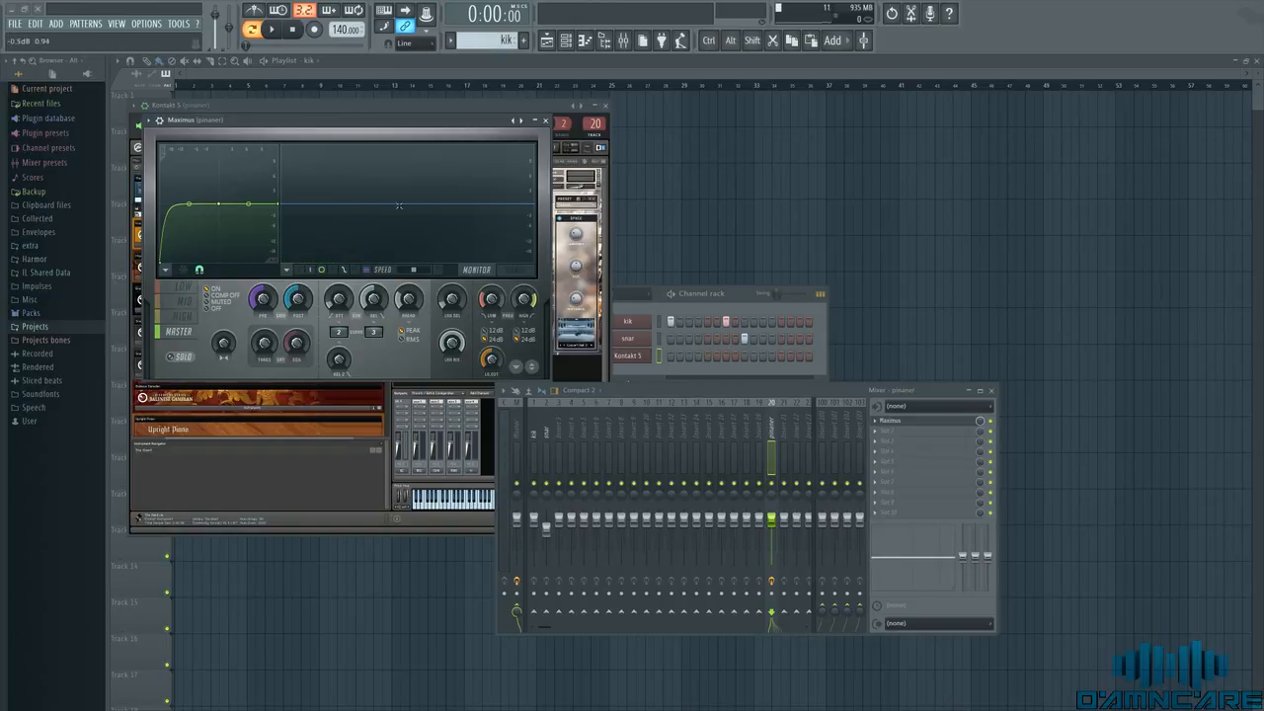
pyautogui.click(916, 421)
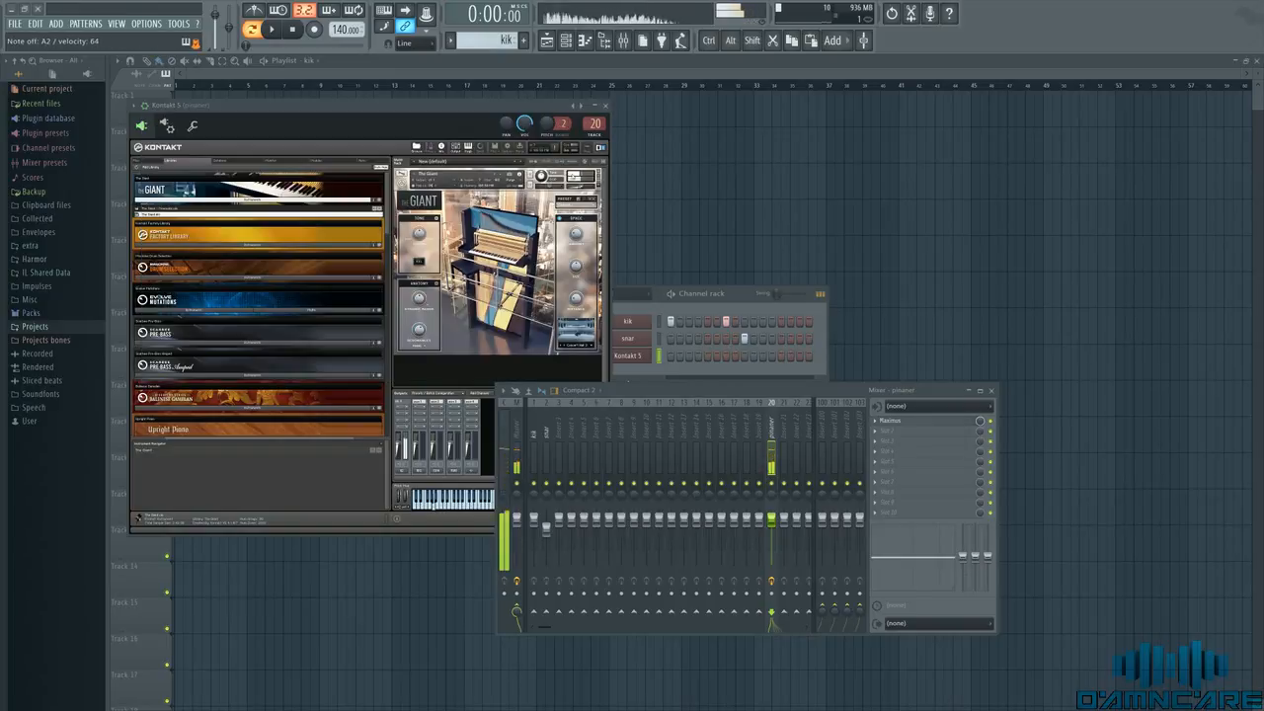
# - Add Fruity Parametric EQ 2 to slot 2, cutting the lowest band, dipping bands 4 to 6 and boosting the highest band
pyautogui.click(878, 431)
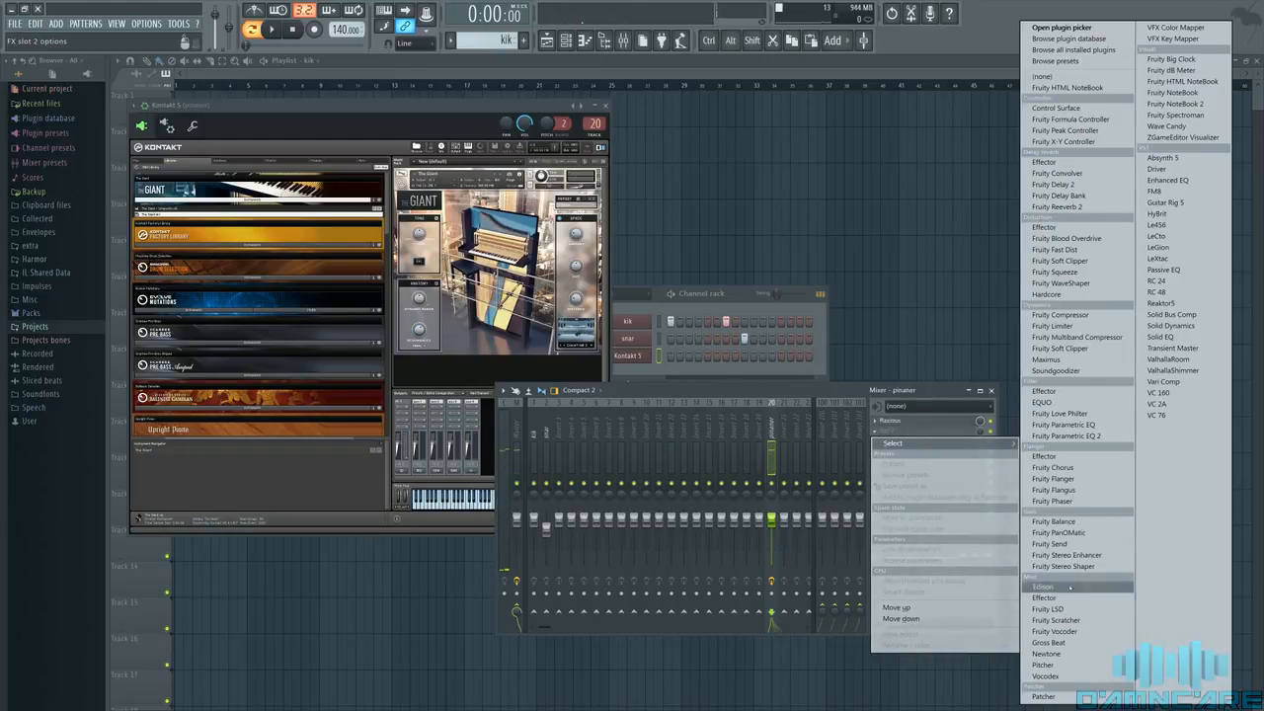
pyautogui.click(1066, 436)
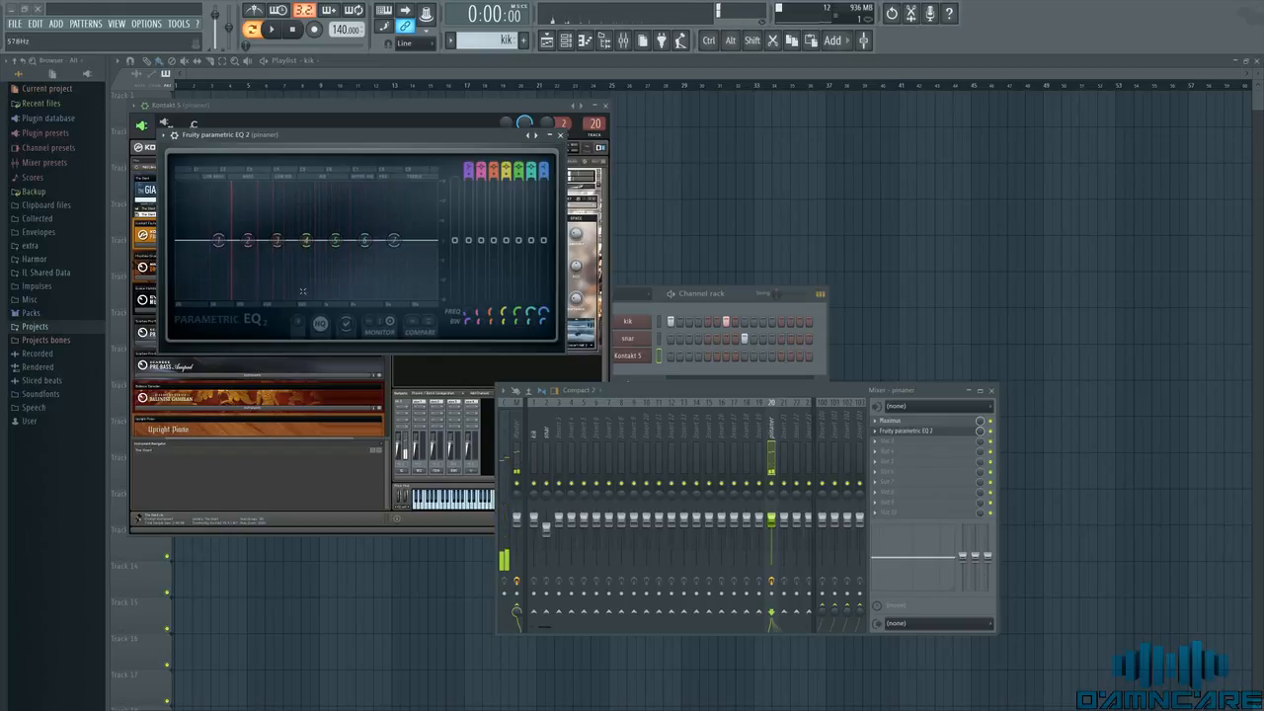
pyautogui.moveTo(218, 239); pyautogui.dragTo(229, 274)
pyautogui.moveTo(336, 241); pyautogui.dragTo(365, 254)
pyautogui.moveTo(394, 241); pyautogui.dragTo(390, 214)
pyautogui.moveTo(308, 241)
pyautogui.mouseDown()
pyautogui.moveTo(313, 257)
pyautogui.moveTo(293, 249)
pyautogui.mouseUp()
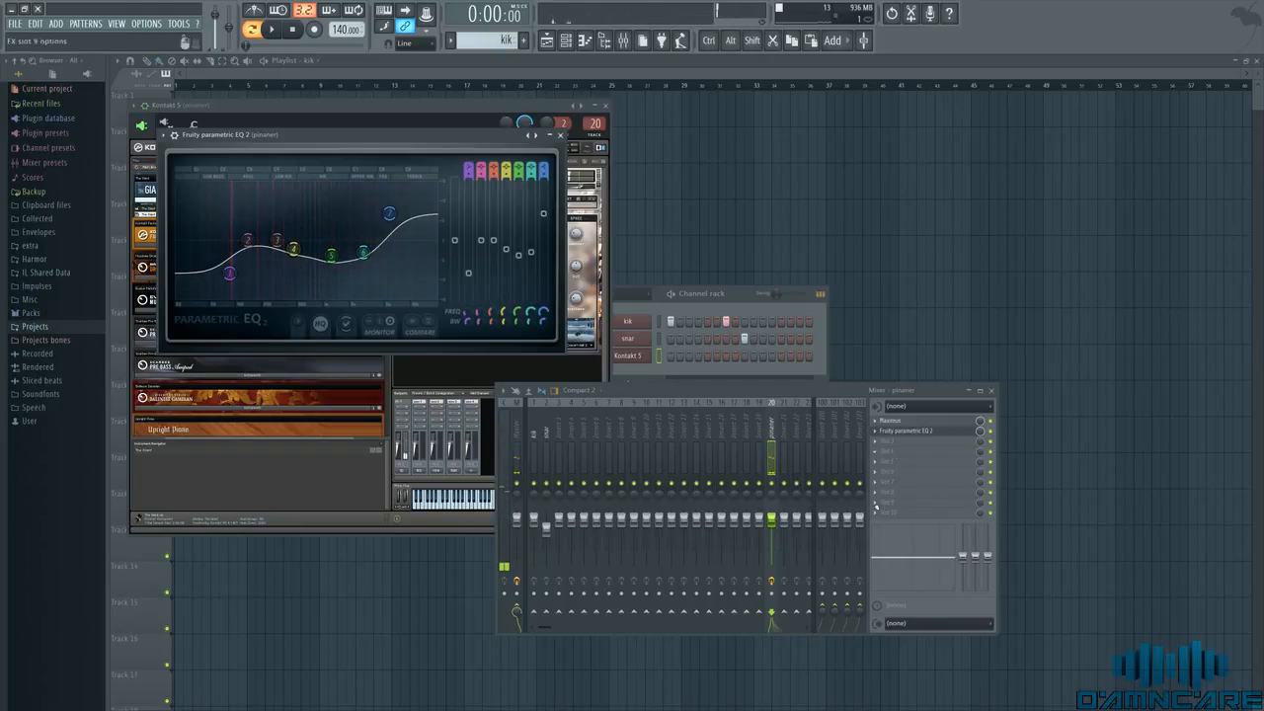
# - Insert Fruity Reeverb 2 in slot 1 ahead of Maximus and the EQ, raising its wet level and room size
pyautogui.scroll(-1, 923, 432)
pyautogui.scroll(-1, 916, 421)
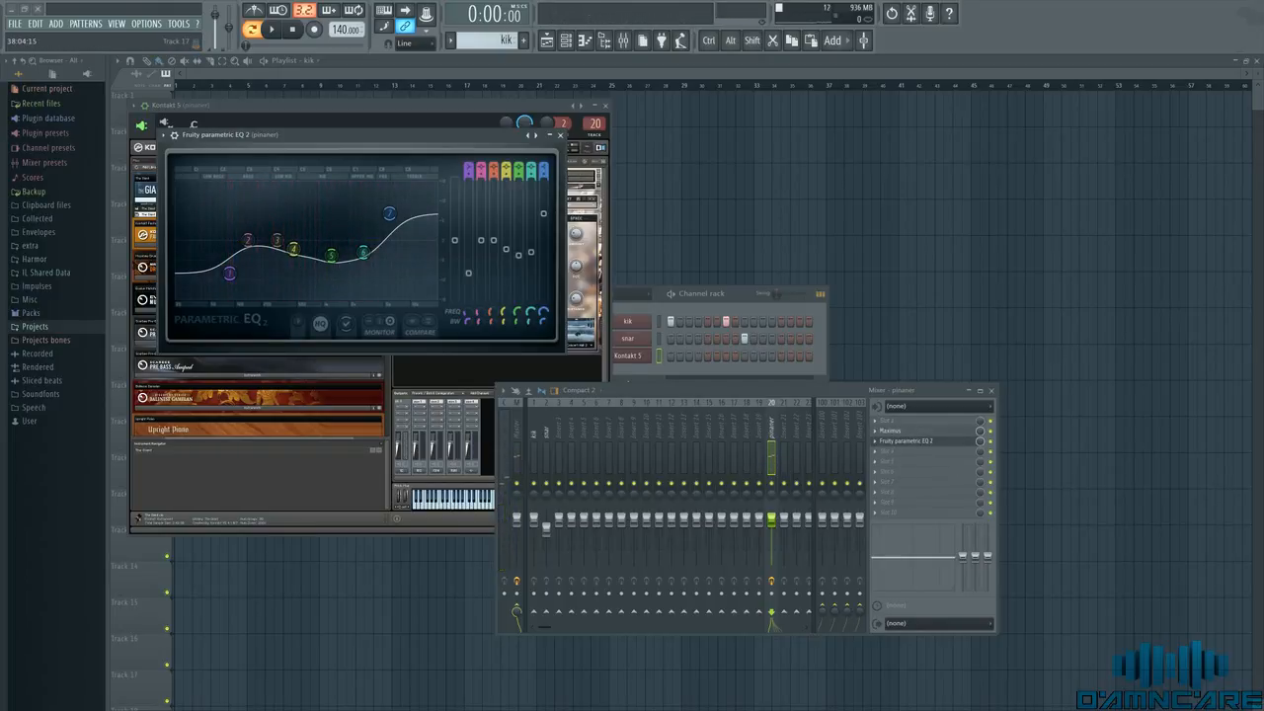
pyautogui.click(875, 422)
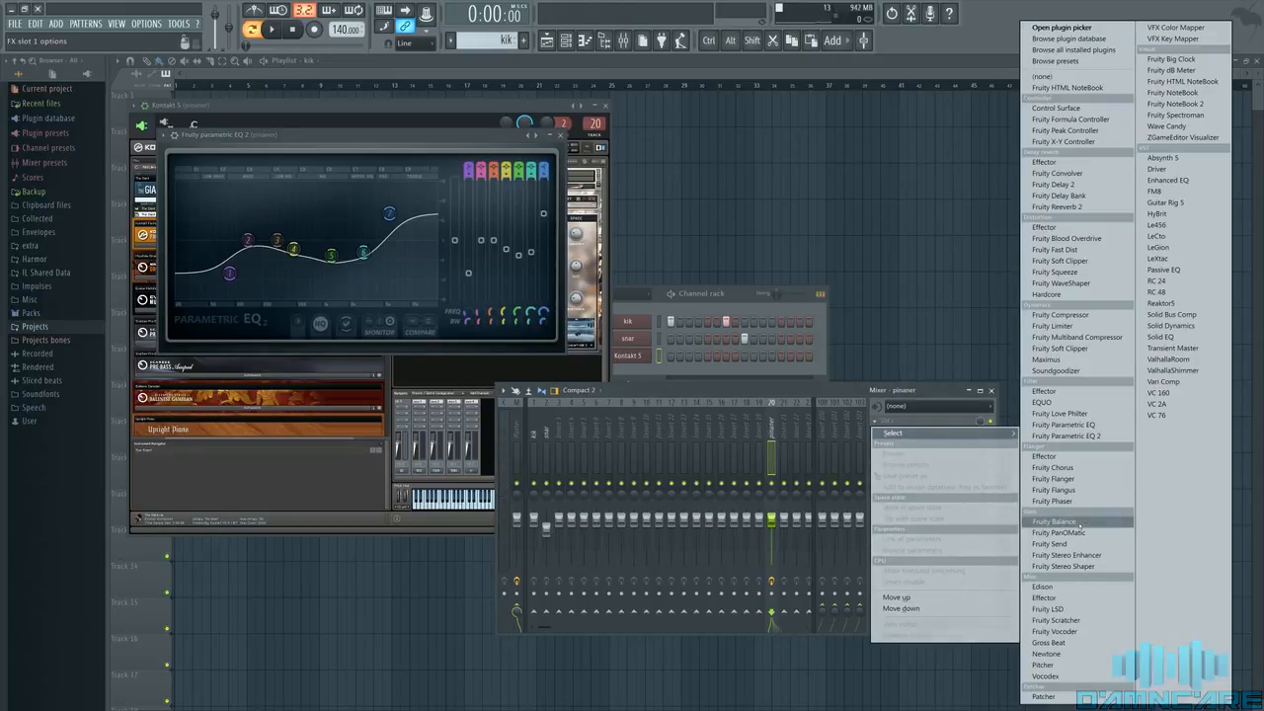
pyautogui.click(1077, 207)
pyautogui.moveTo(405, 154); pyautogui.dragTo(722, 282)
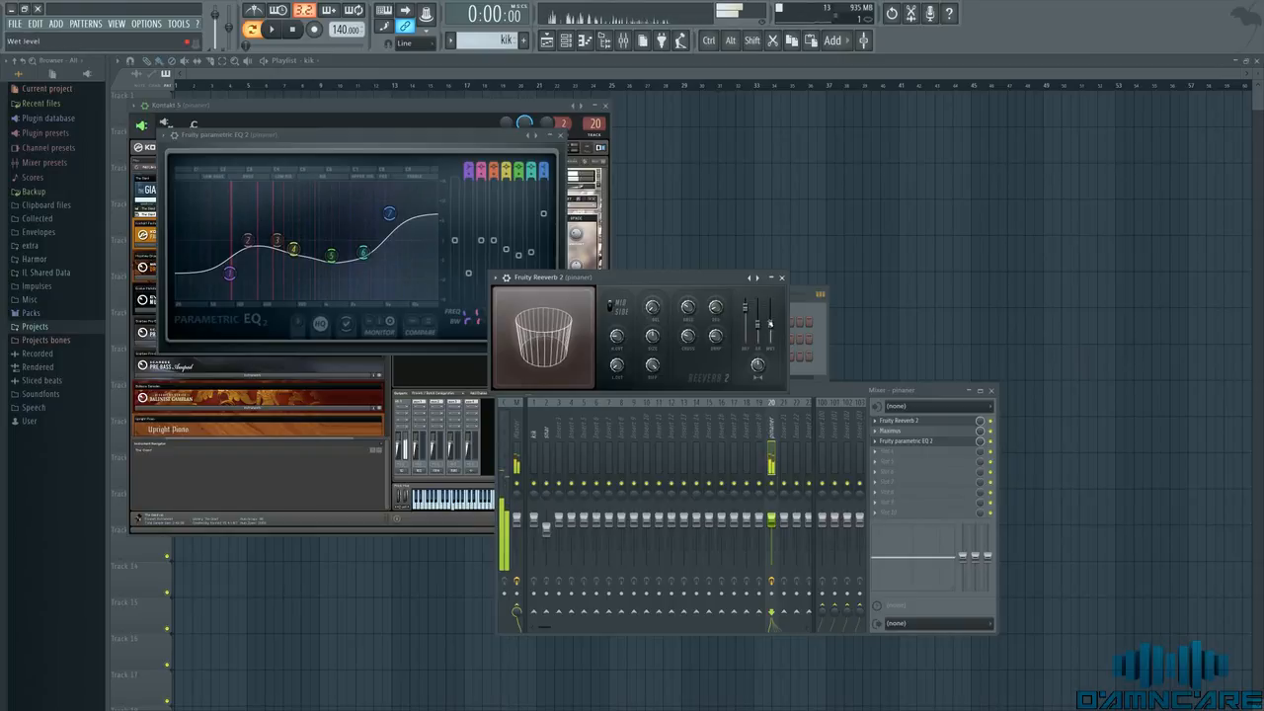
pyautogui.moveTo(653, 337); pyautogui.dragTo(653, 296)
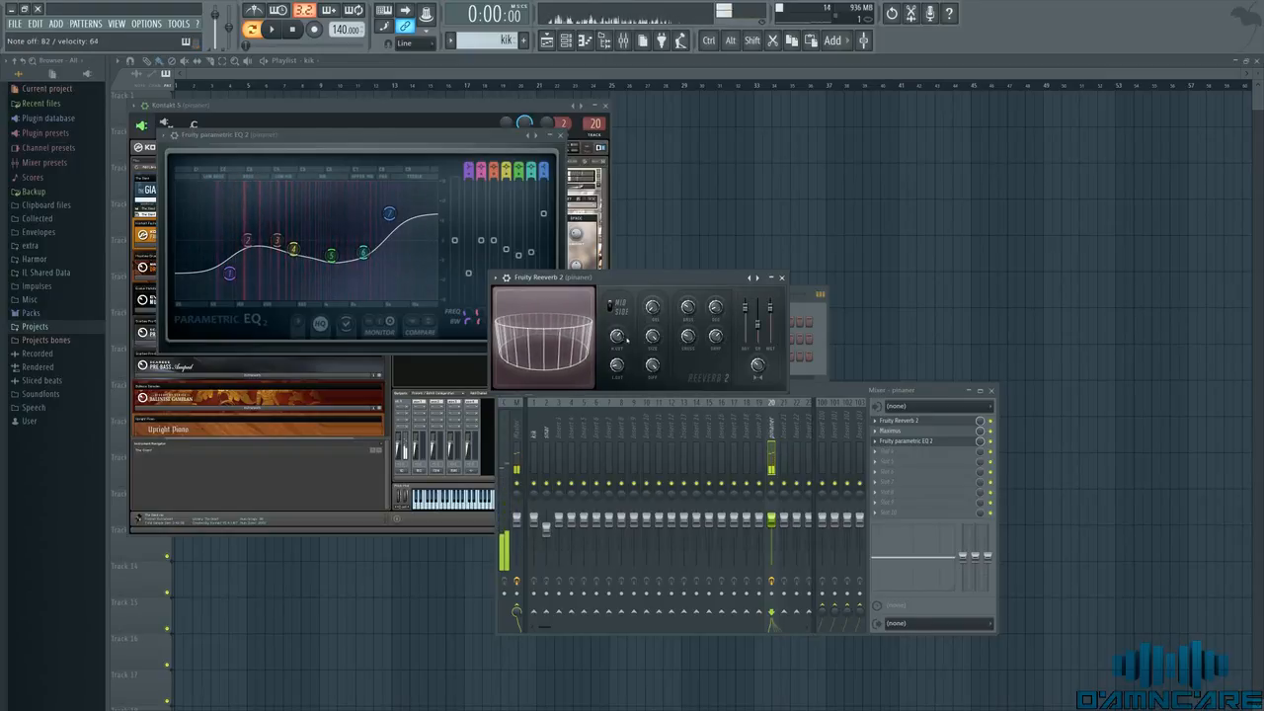
# - Close the EQ and reverb windows and the mixer
pyautogui.click(559, 135)
pyautogui.click(781, 278)
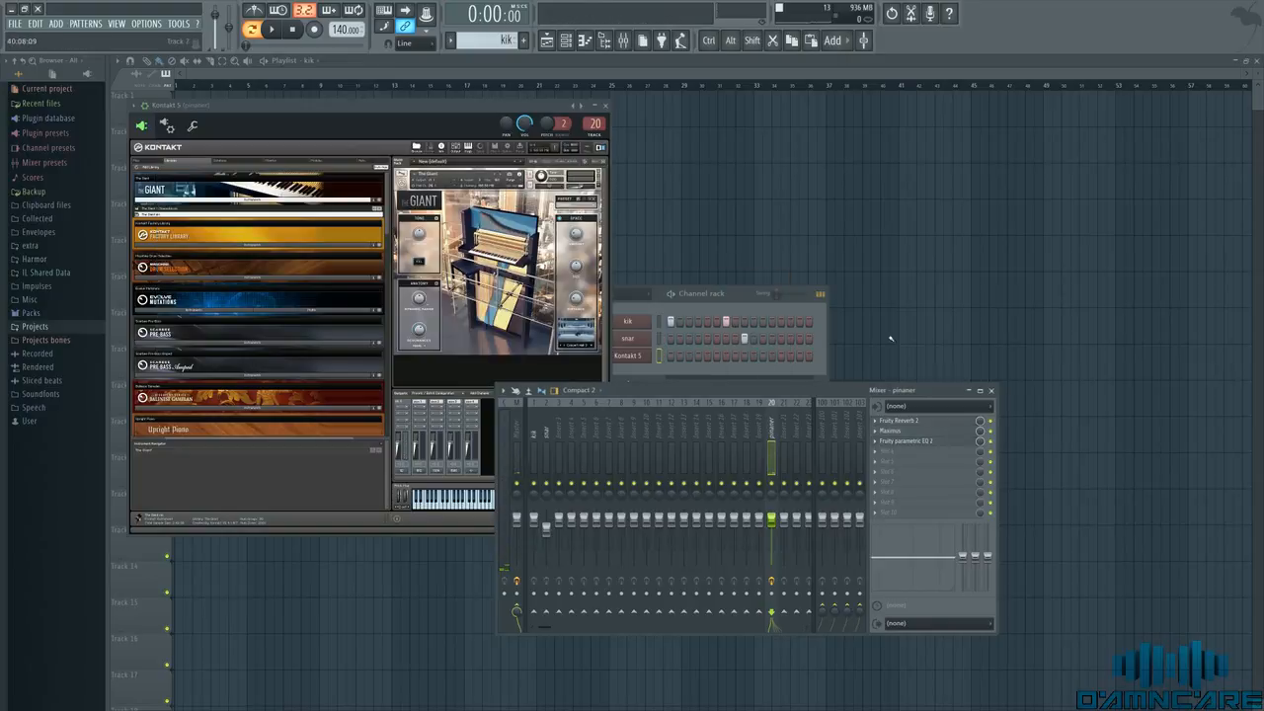
pyautogui.click(991, 392)
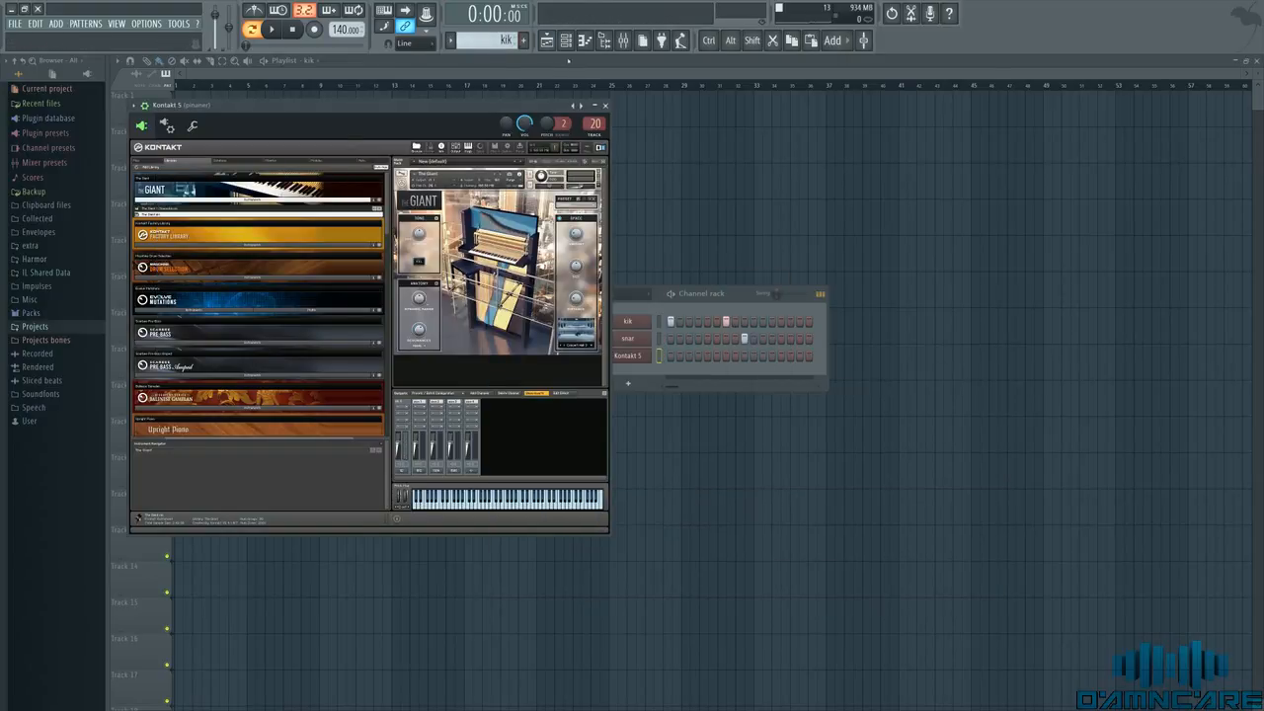
# - Switch to Pattern 2, close the Kontakt window and open the Kontakt 5 channel's piano roll
pyautogui.scroll(-1, 512, 42)
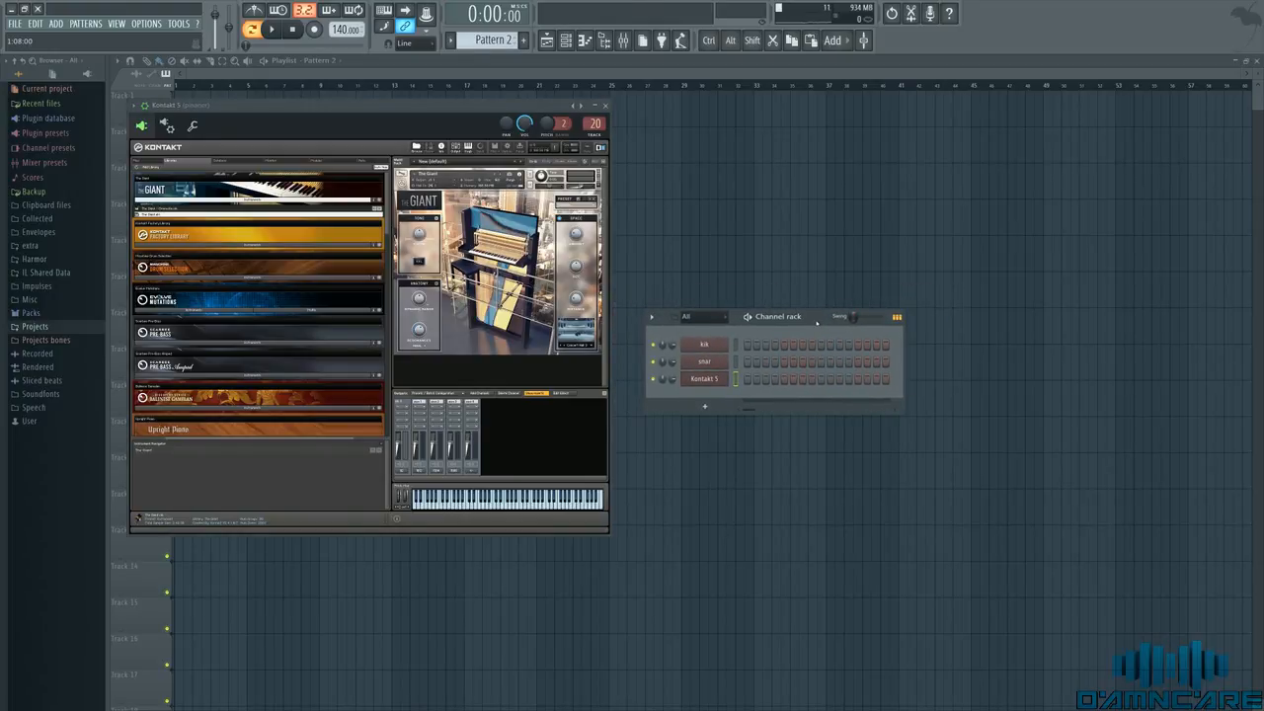
pyautogui.click(603, 106)
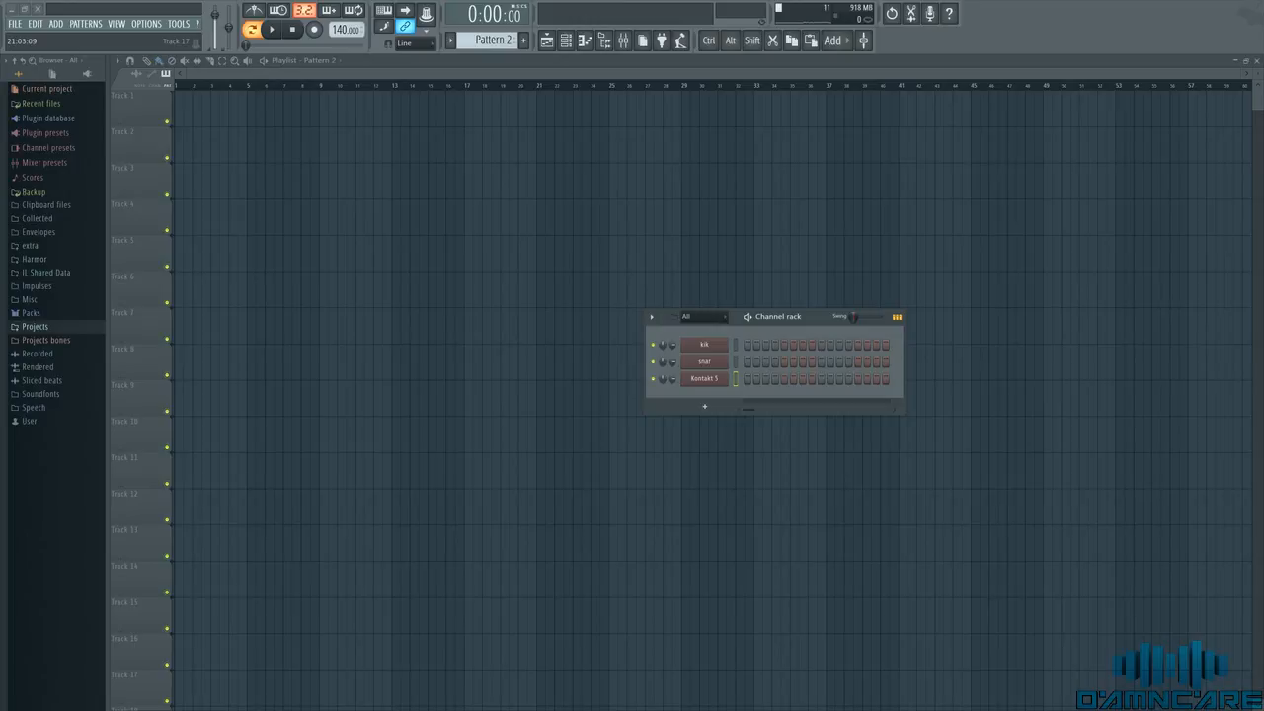
pyautogui.rightClick(724, 378)
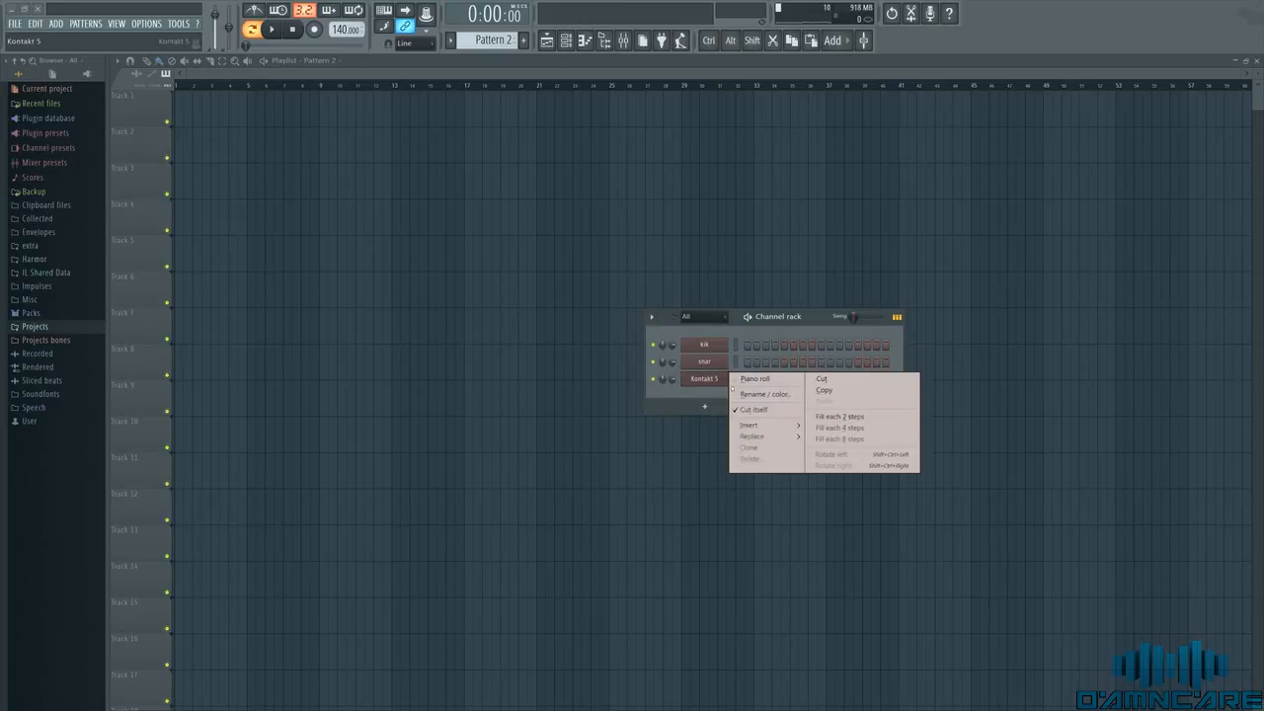
pyautogui.click(766, 376)
pyautogui.keyDown('ctrl'); pyautogui.scroll(-1, 385, 540); pyautogui.keyUp('ctrl')
pyautogui.scroll(-4, 383, 528)
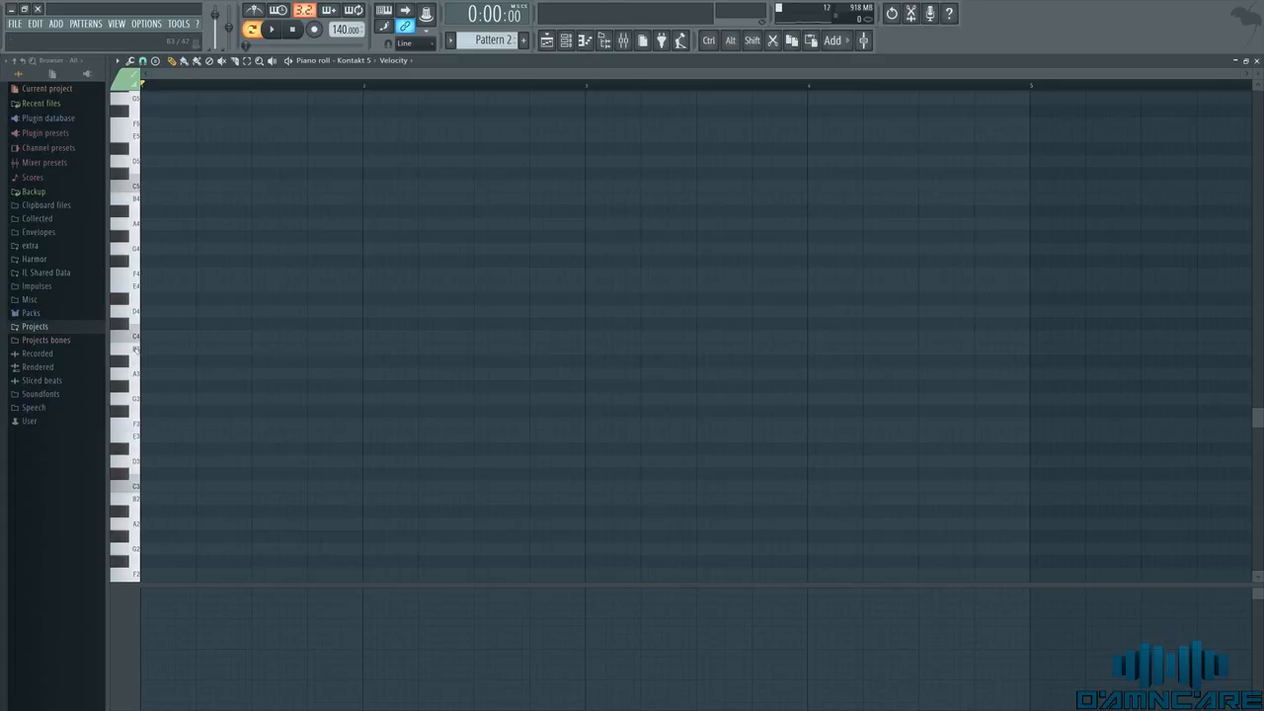
# - Draw a low melody with D#4 across bar 1, C4 across bar 2 and G3 across bars 3 and 4
pyautogui.click(174, 299)
pyautogui.moveTo(176, 301); pyautogui.dragTo(358, 313)
pyautogui.moveTo(363, 361); pyautogui.dragTo(381, 350)
pyautogui.rightClick(380, 350)
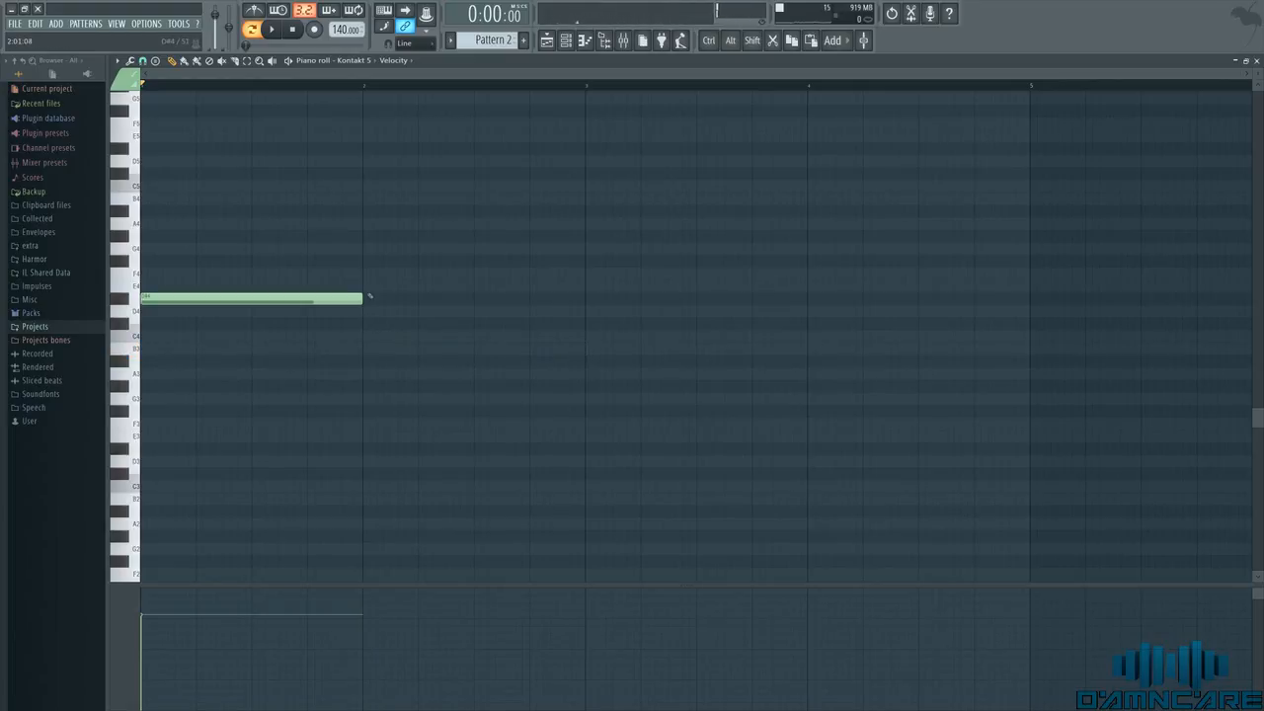
pyautogui.click(360, 298)
pyautogui.click(375, 335)
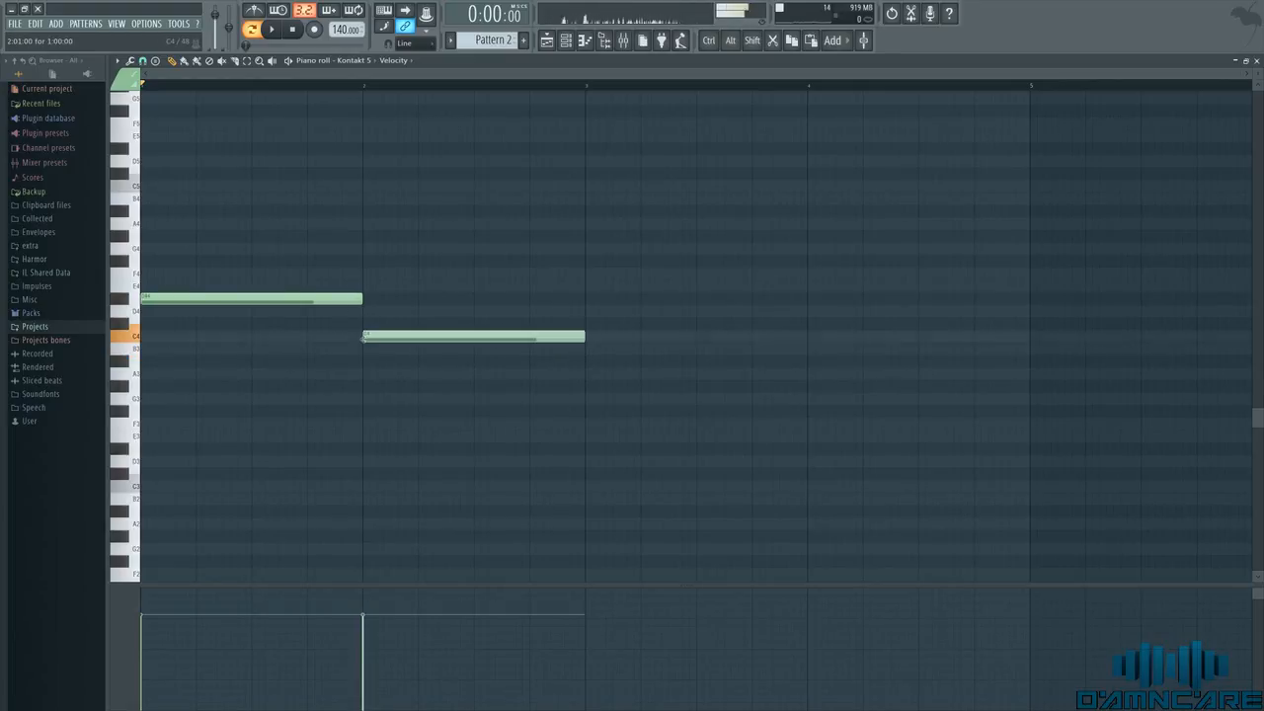
pyautogui.click(597, 386)
pyautogui.moveTo(592, 387); pyautogui.dragTo(589, 399)
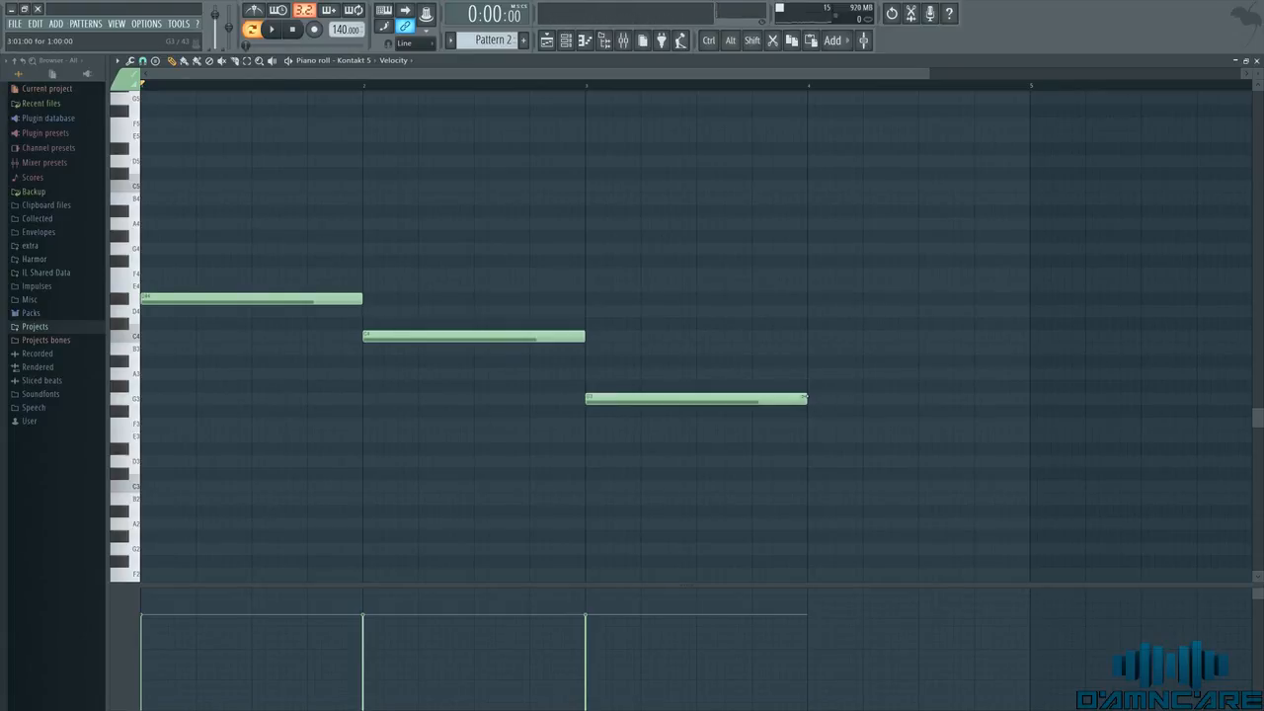
pyautogui.moveTo(816, 398); pyautogui.dragTo(1029, 398)
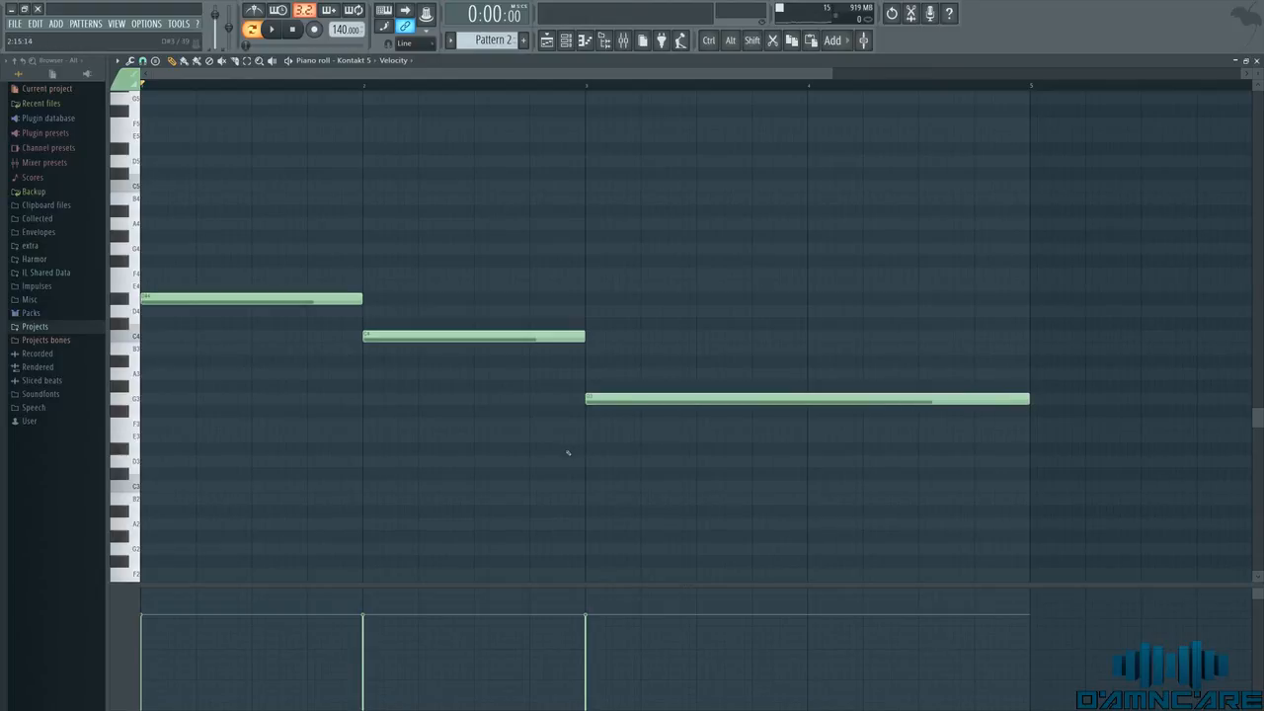
# - Lower the velocity of the three melody notes and play the pattern to check it
pyautogui.moveTo(144, 649)
pyautogui.mouseDown()
pyautogui.moveTo(612, 665)
pyautogui.moveTo(593, 655)
pyautogui.mouseUp()
pyautogui.press('space')
pyautogui.moveTo(360, 652); pyautogui.dragTo(587, 657)
pyautogui.press('space')
# - Add one-bar upper notes G4 in bar 1, F4 in bar 2 and D4 in bar 3, auditioning the pattern
pyautogui.scroll(2, 524, 549)
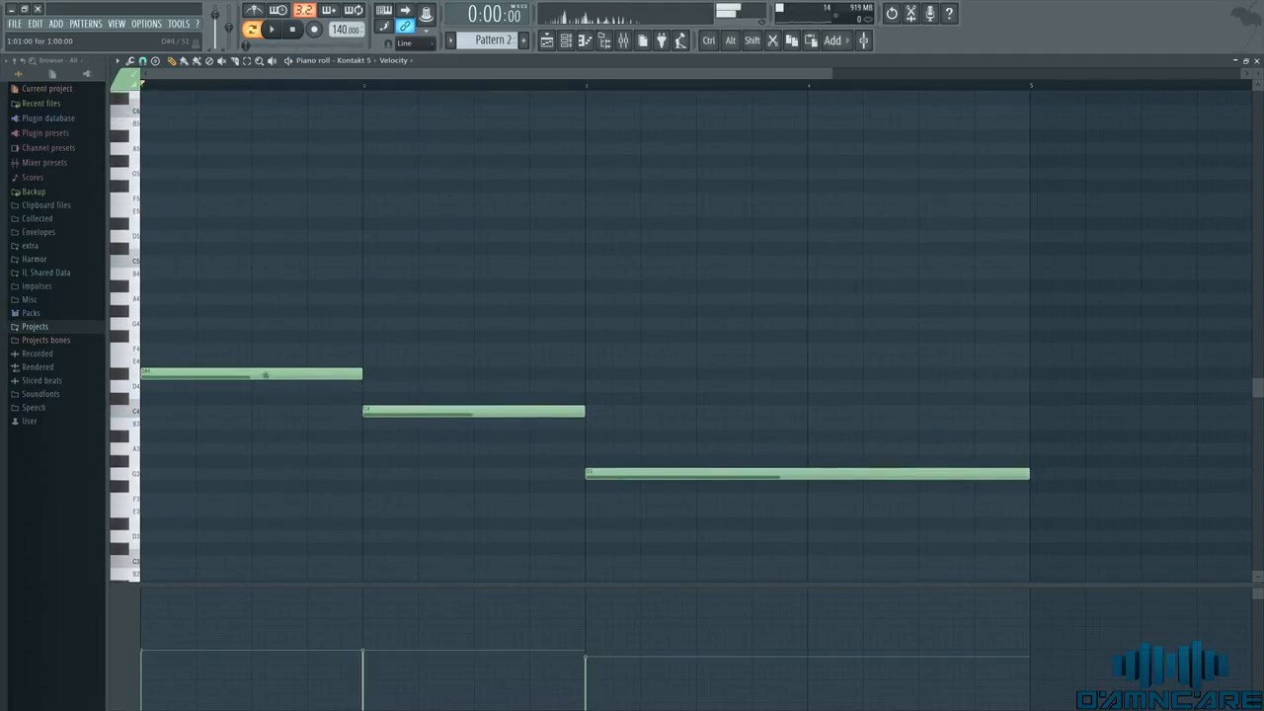
pyautogui.click(164, 324)
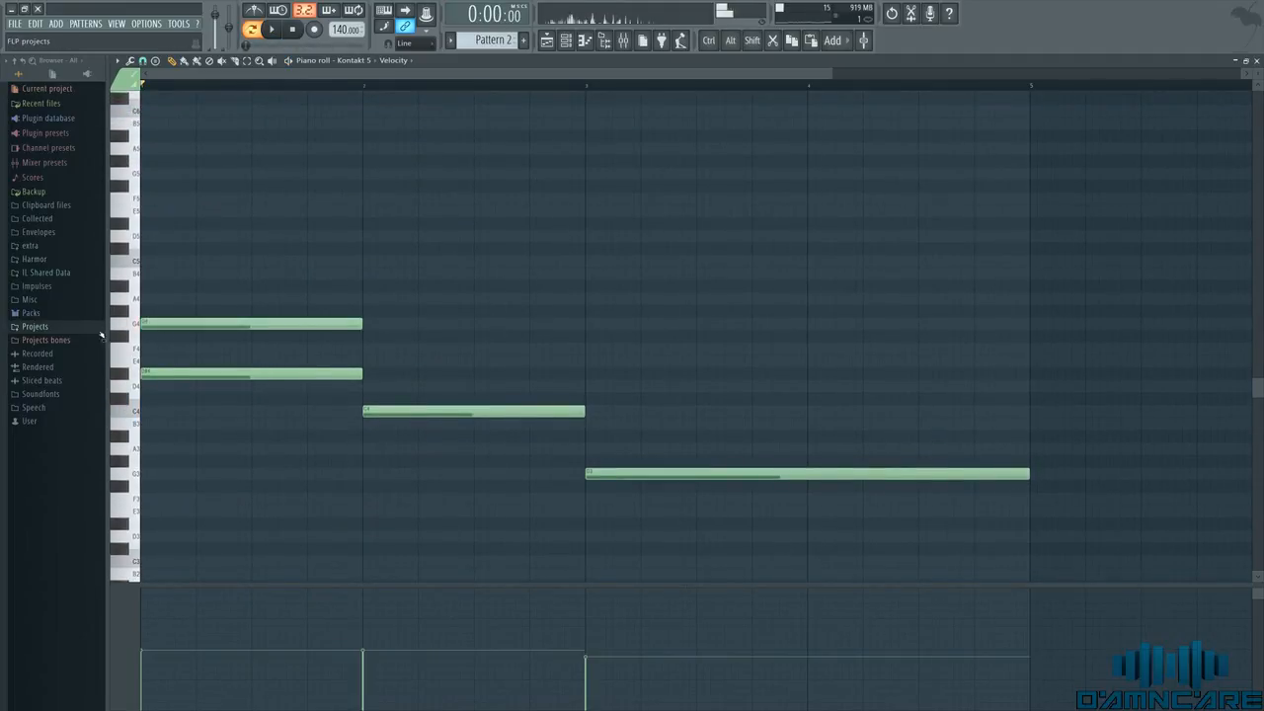
pyautogui.click(366, 347)
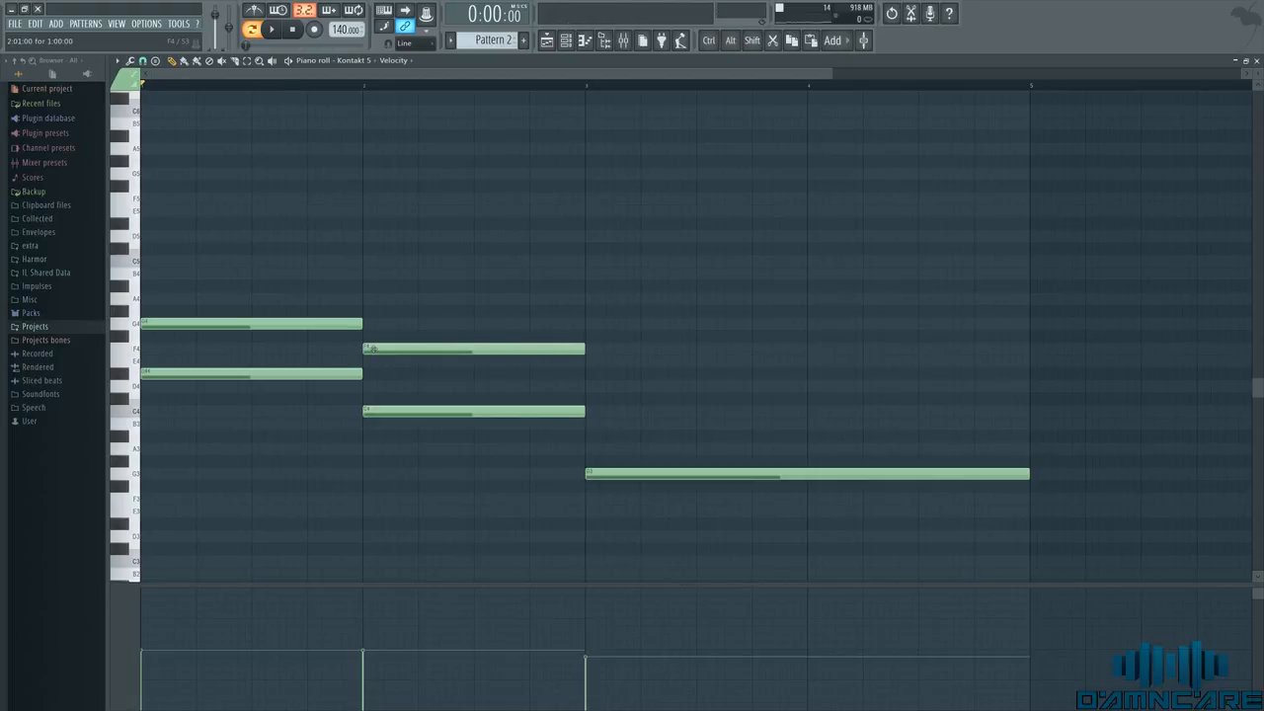
pyautogui.press('space')
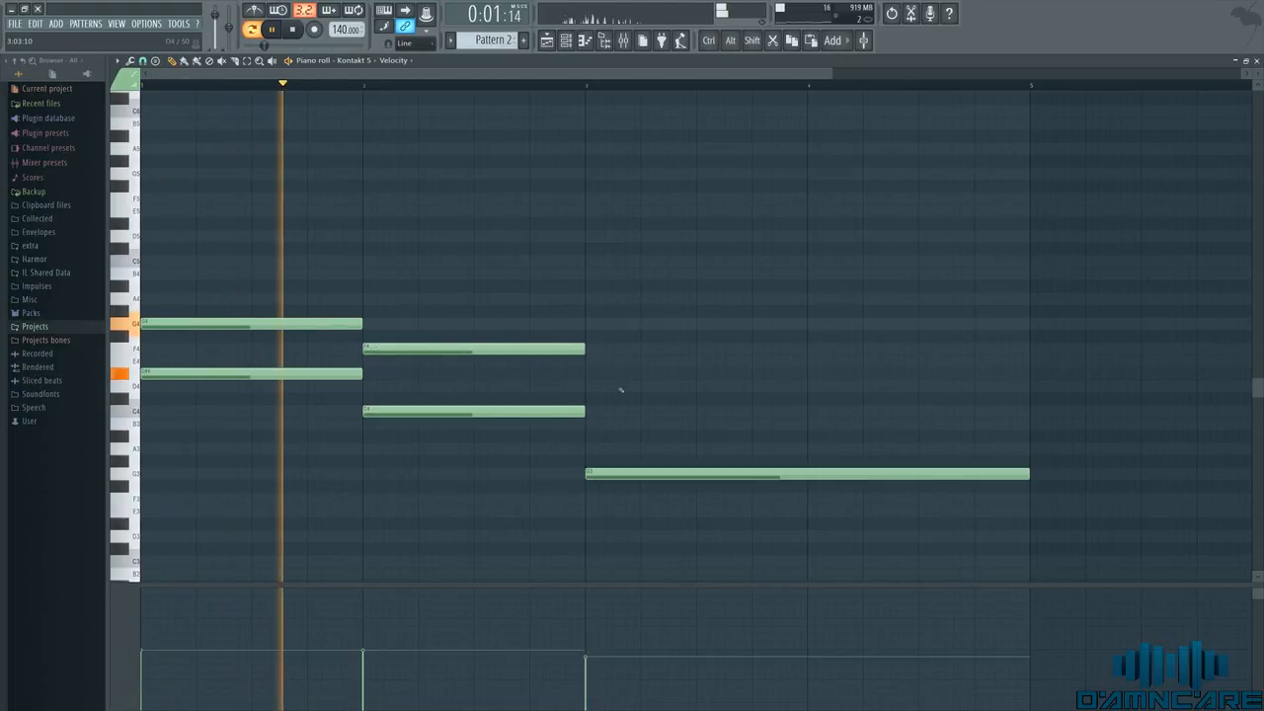
pyautogui.click(589, 385)
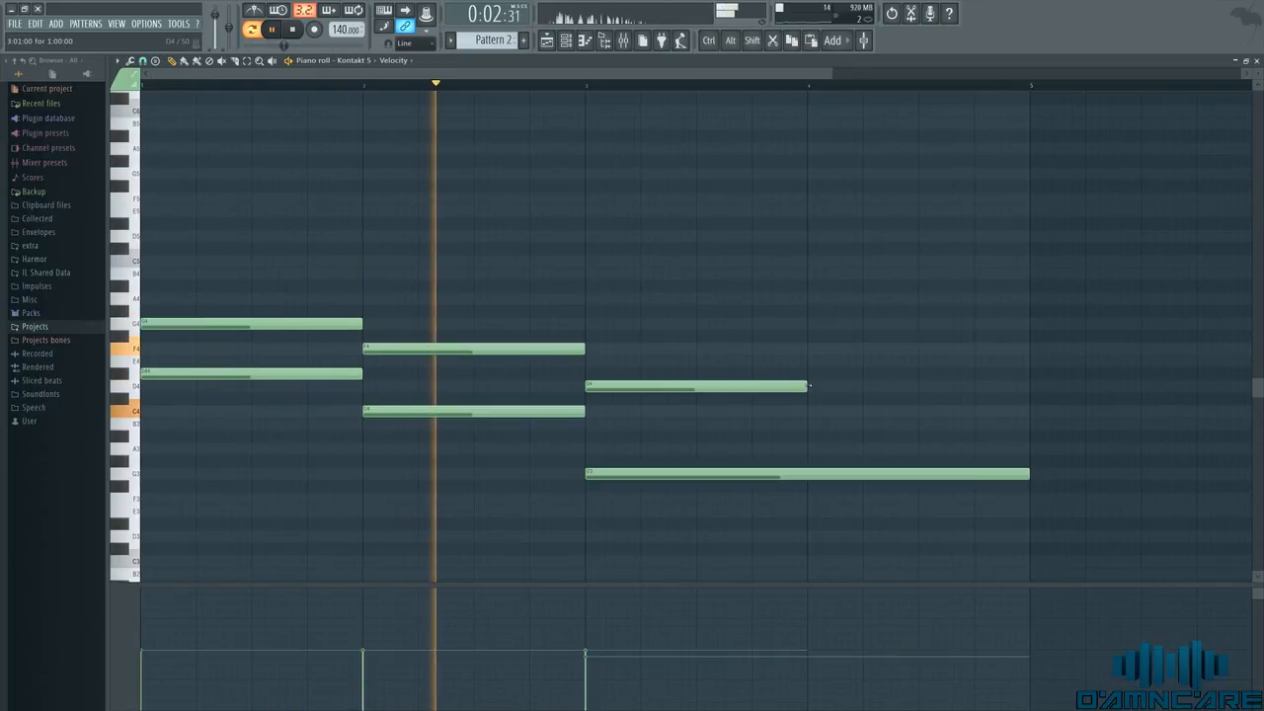
pyautogui.press('space')
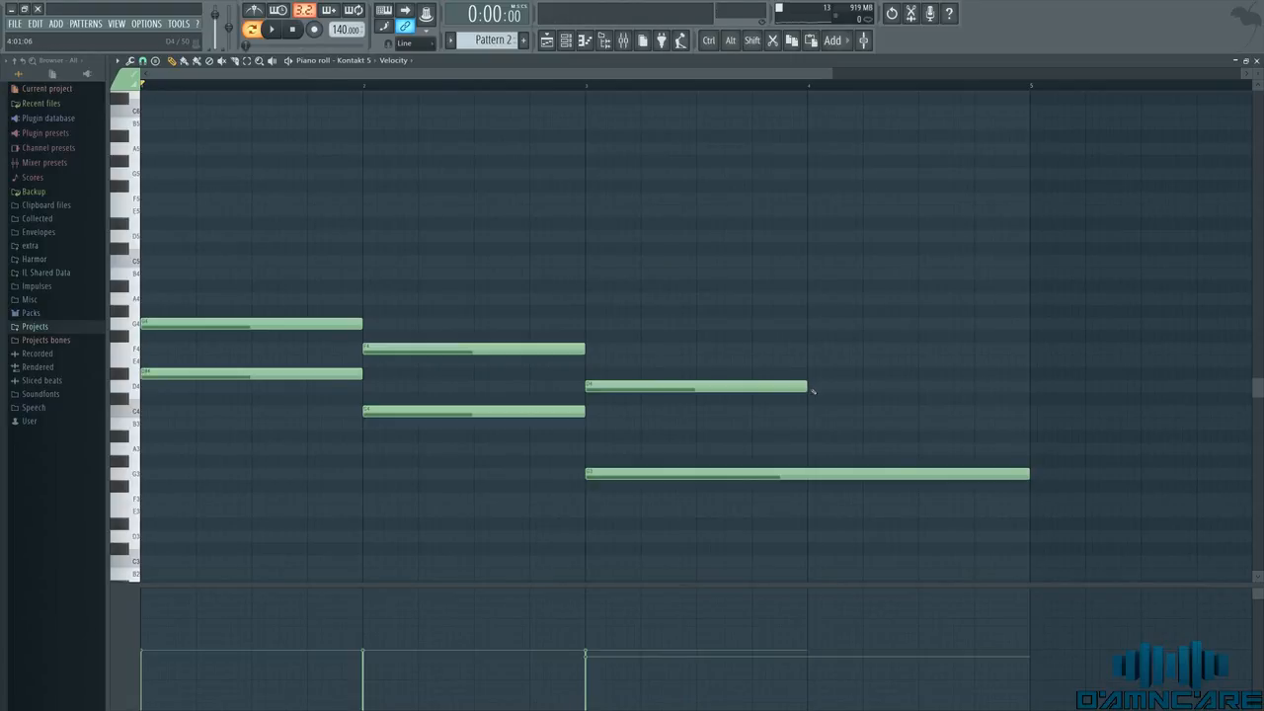
# - Chop all the notes into short repeats using the Default chopper pattern with a time multiplier of 2
pyautogui.click(130, 61)
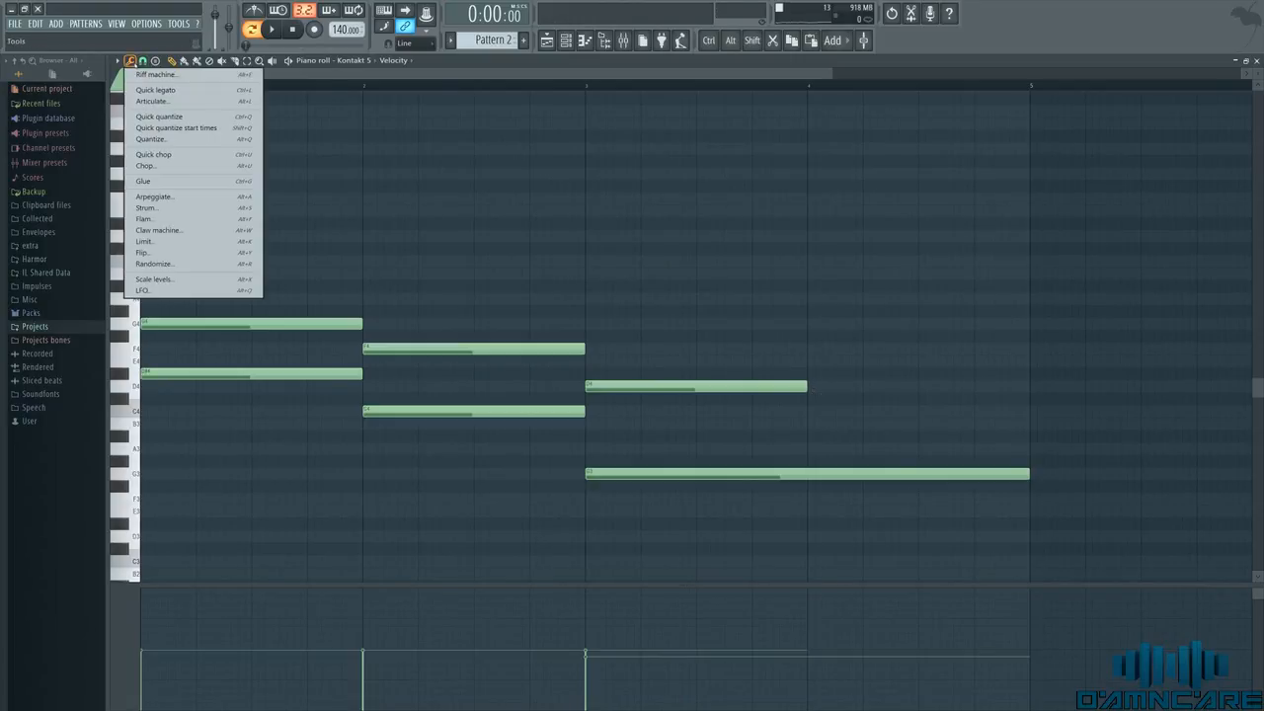
pyautogui.click(172, 167)
pyautogui.moveTo(596, 336); pyautogui.dragTo(595, 321)
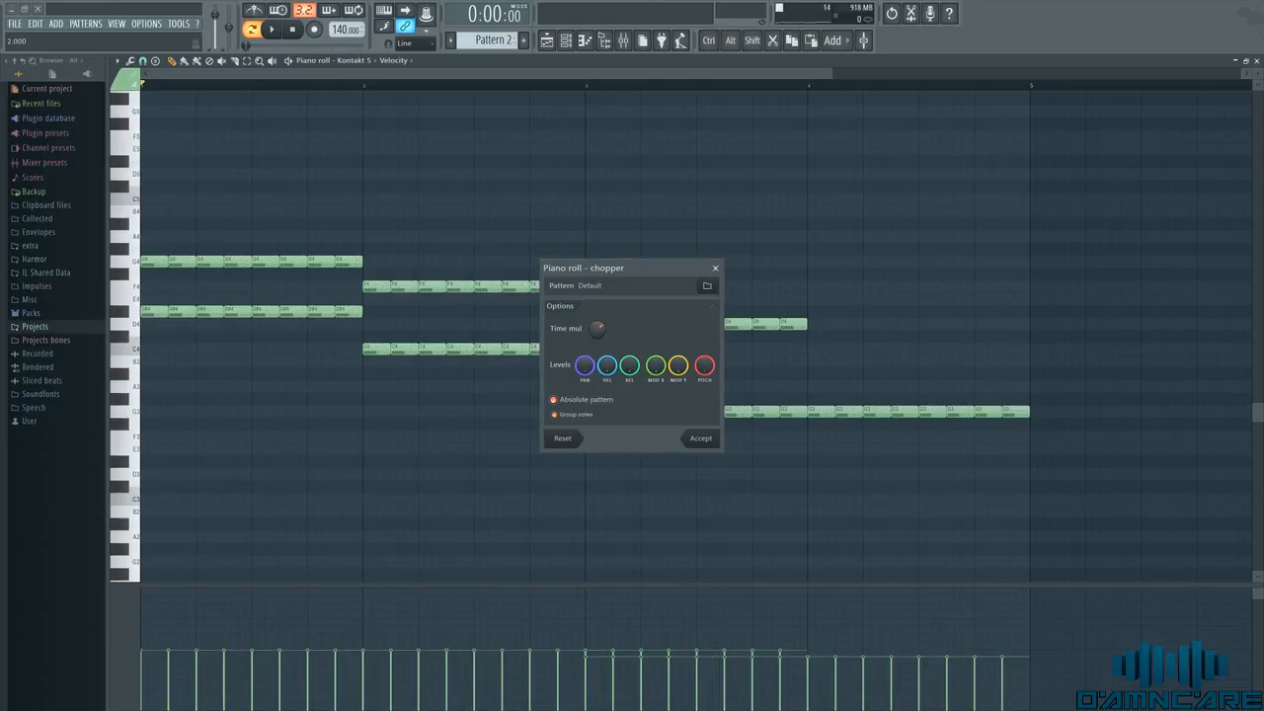
pyautogui.click(700, 439)
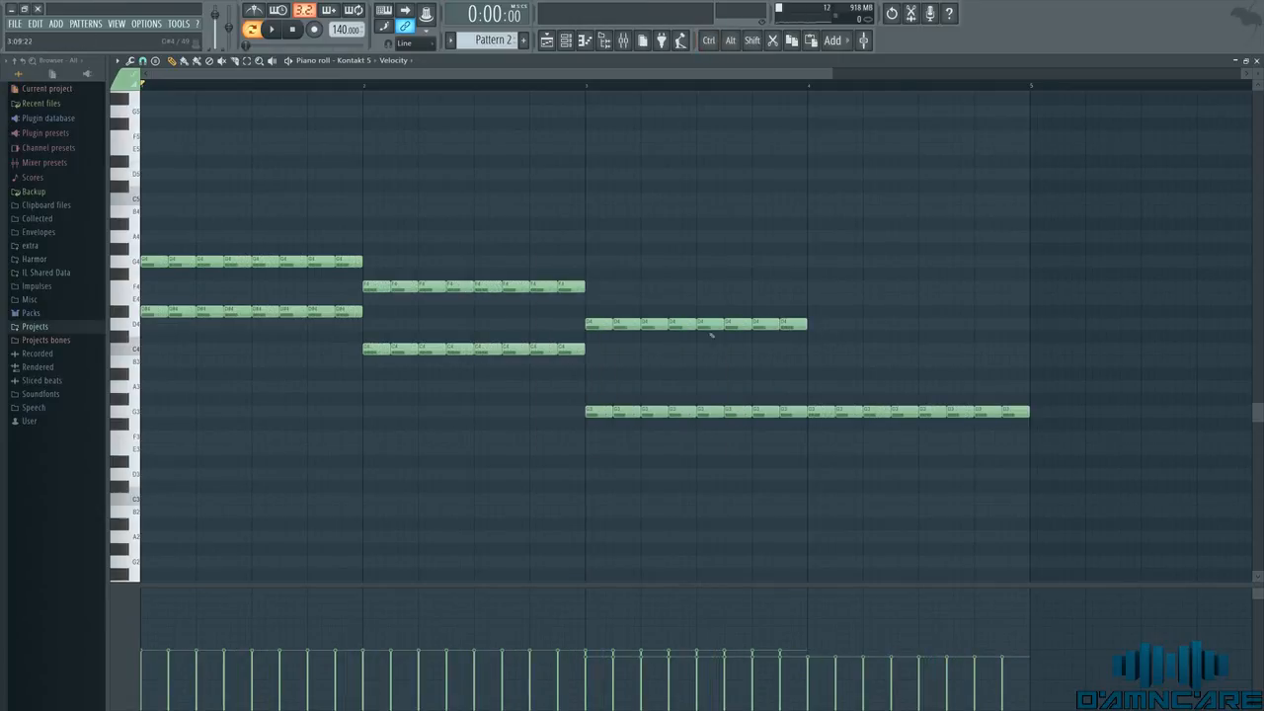
# - Shift the chopped upper G4, F4 and D4 notes one step to the right so they alternate with the lower notes
pyautogui.moveTo(302, 261); pyautogui.dragTo(391, 287)
pyautogui.moveTo(650, 323); pyautogui.dragTo(664, 323)
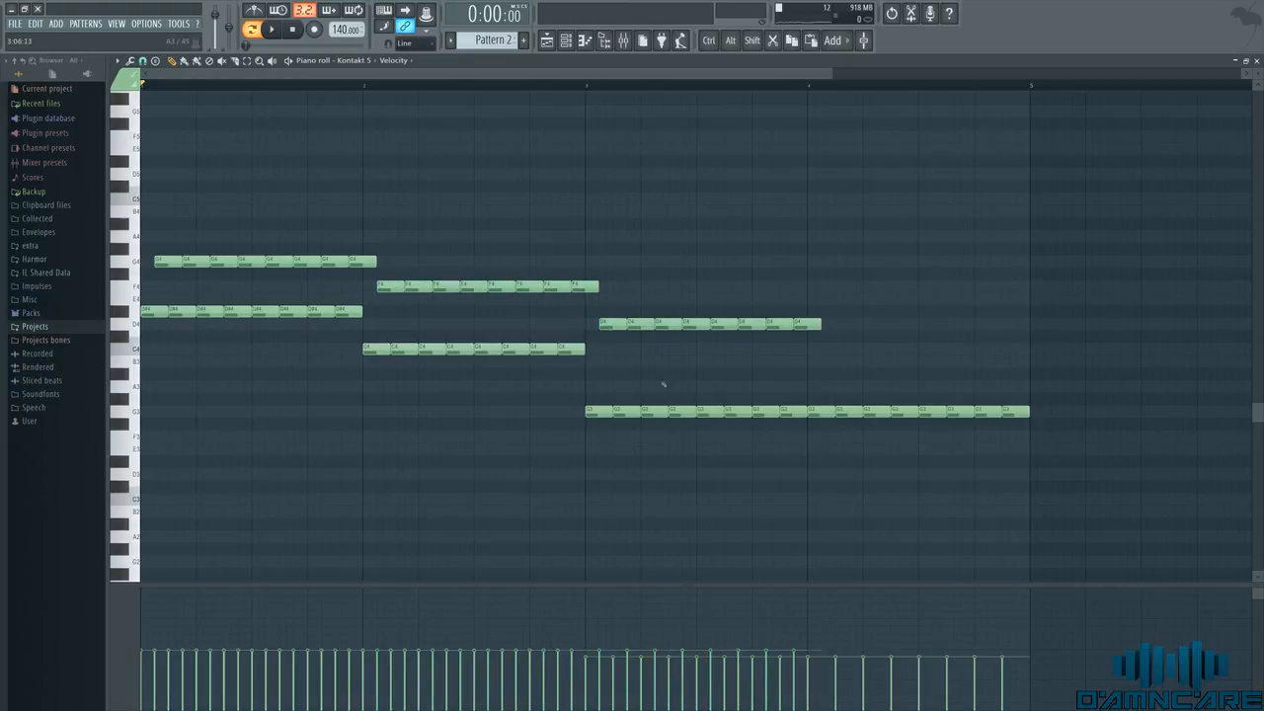
pyautogui.moveTo(840, 328); pyautogui.dragTo(838, 323)
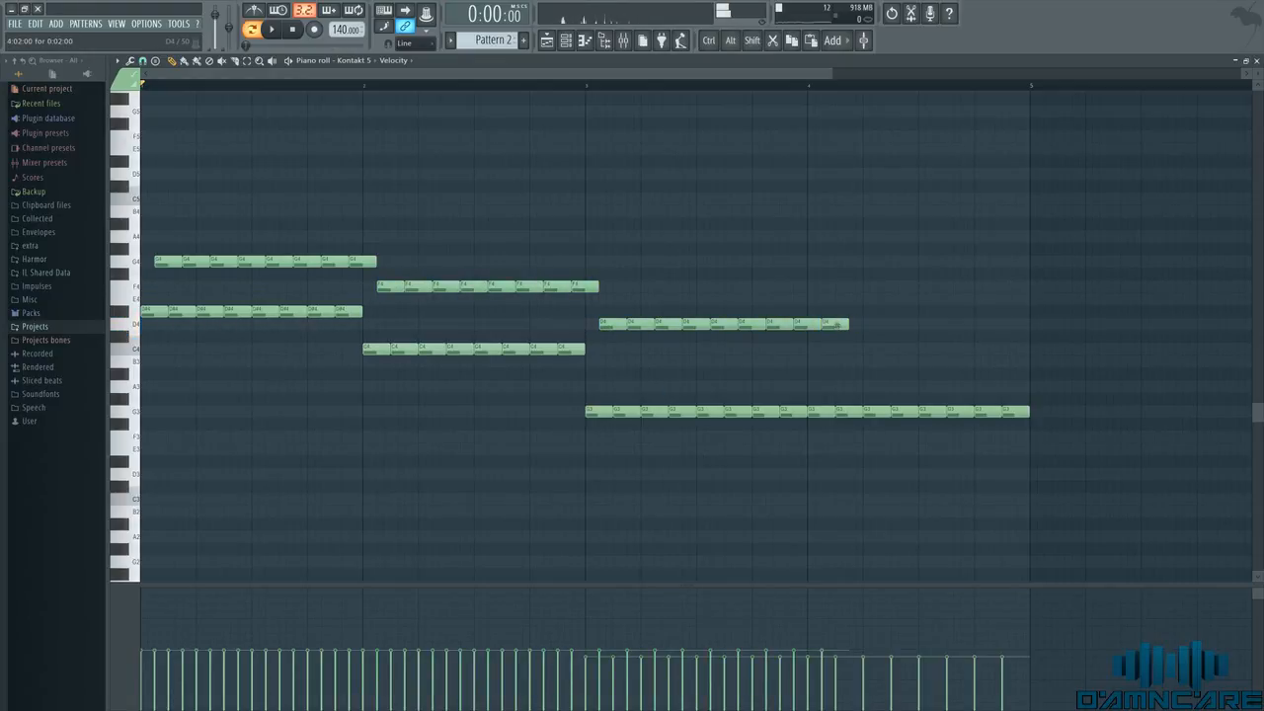
pyautogui.rightClick(834, 326)
pyautogui.click(834, 311)
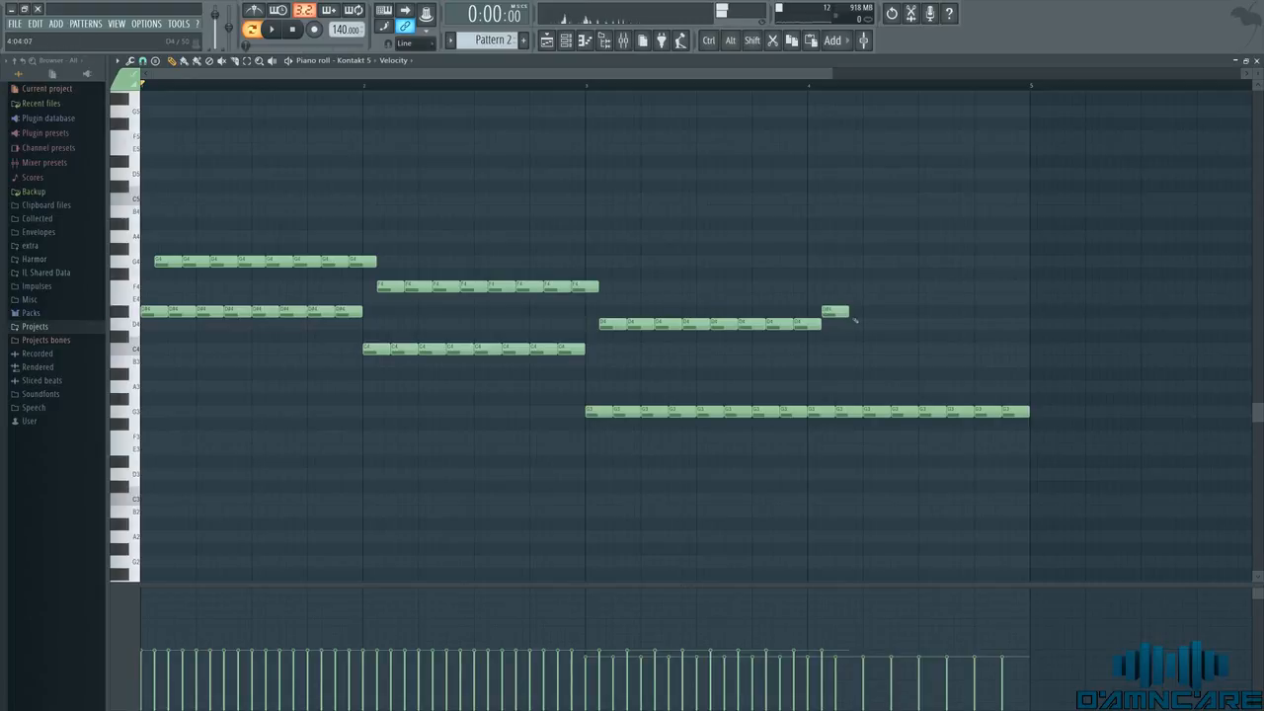
pyautogui.rightClick(835, 311)
# - Try extending the upper line into bar 4 with one more D4 and two D#4 notes, and play it
pyautogui.click(834, 325)
pyautogui.click(853, 311)
pyautogui.click(886, 311)
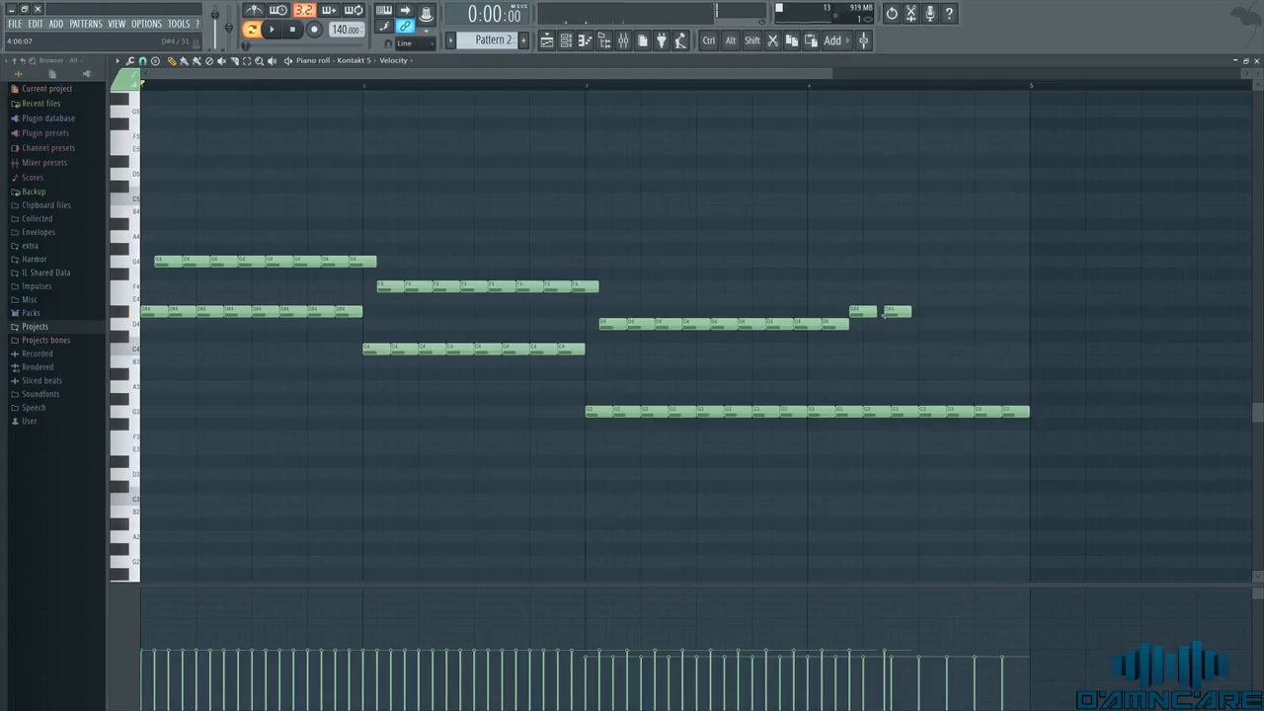
pyautogui.press('space')
pyautogui.press('space')
# - Undo the bar 4 additions, the note shifts and the chopping, back to the long unchopped notes
pyautogui.hotkey('ctrl', 'alt', 'z')
pyautogui.hotkey('ctrl', 'alt', 'z')
pyautogui.hotkey('ctrl', 'alt', 'z')
pyautogui.hotkey('ctrl', 'alt', 'z')
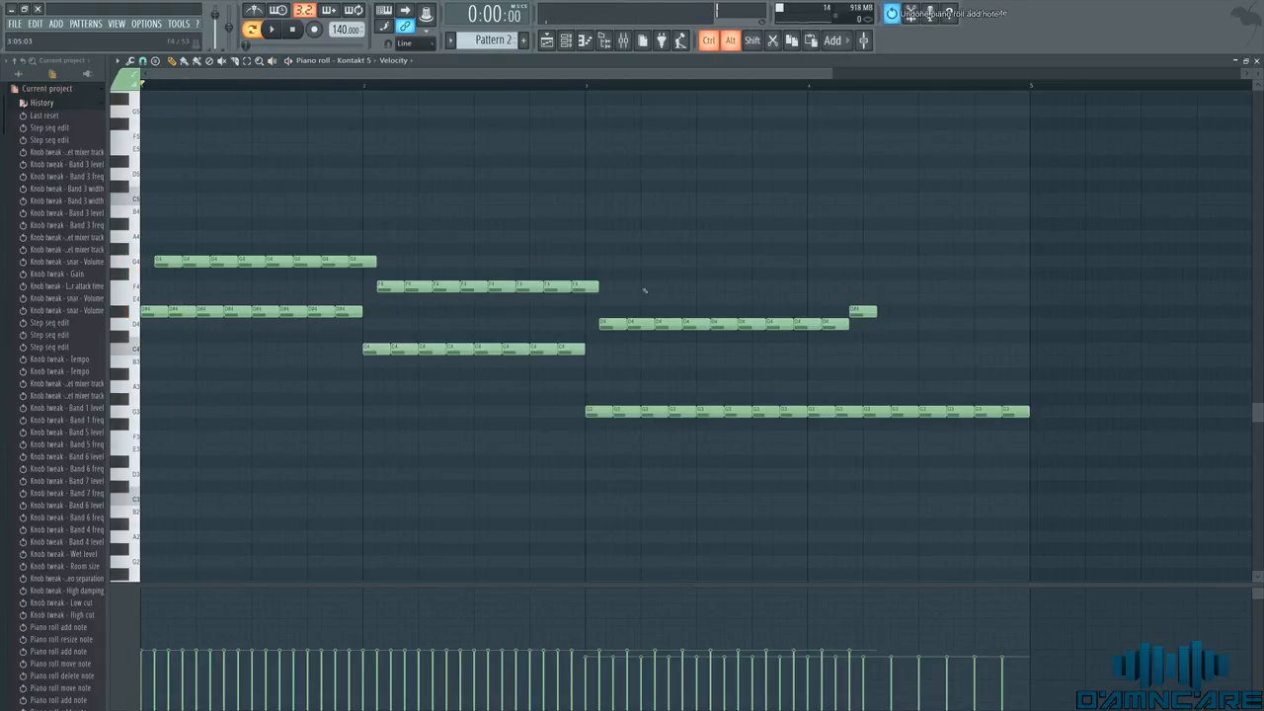
pyautogui.hotkey('ctrl', 'alt', 'z')
pyautogui.hotkey('ctrl', 'alt', 'z')
pyautogui.hotkey('ctrl', 'alt', 'z')
pyautogui.hotkey('ctrl', 'alt', 'z')
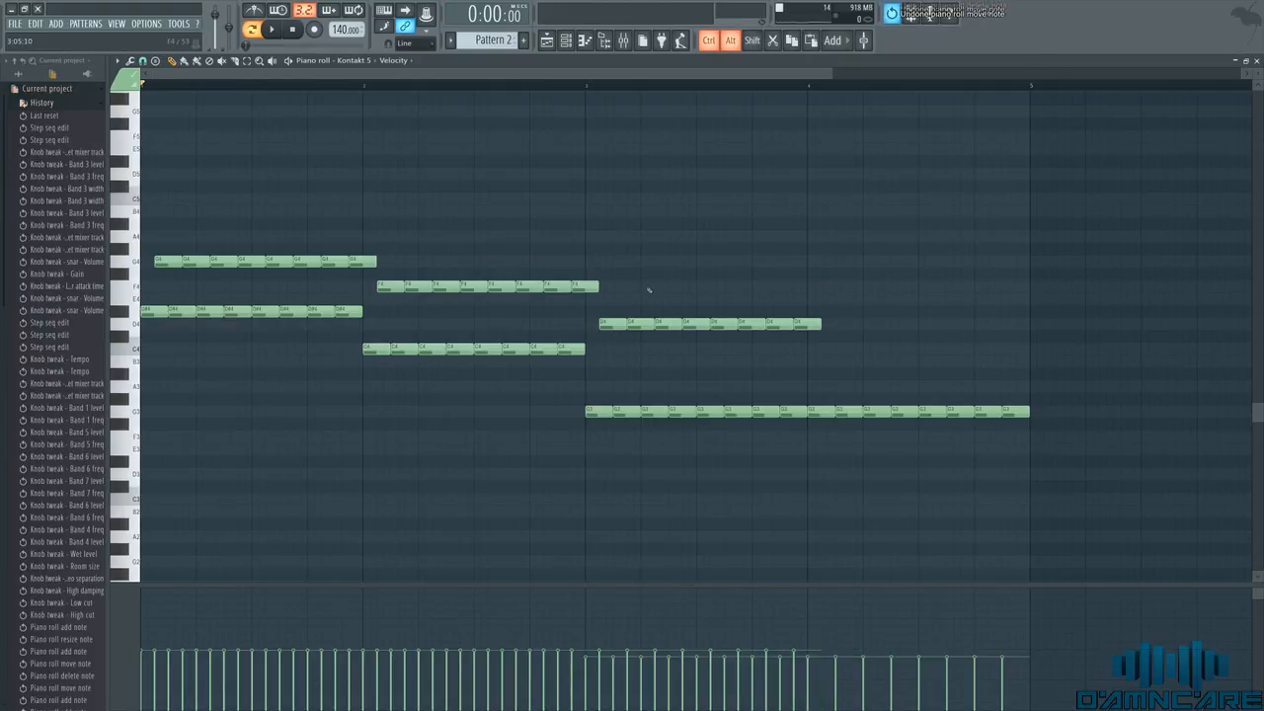
pyautogui.hotkey('ctrl', 'alt', 'z')
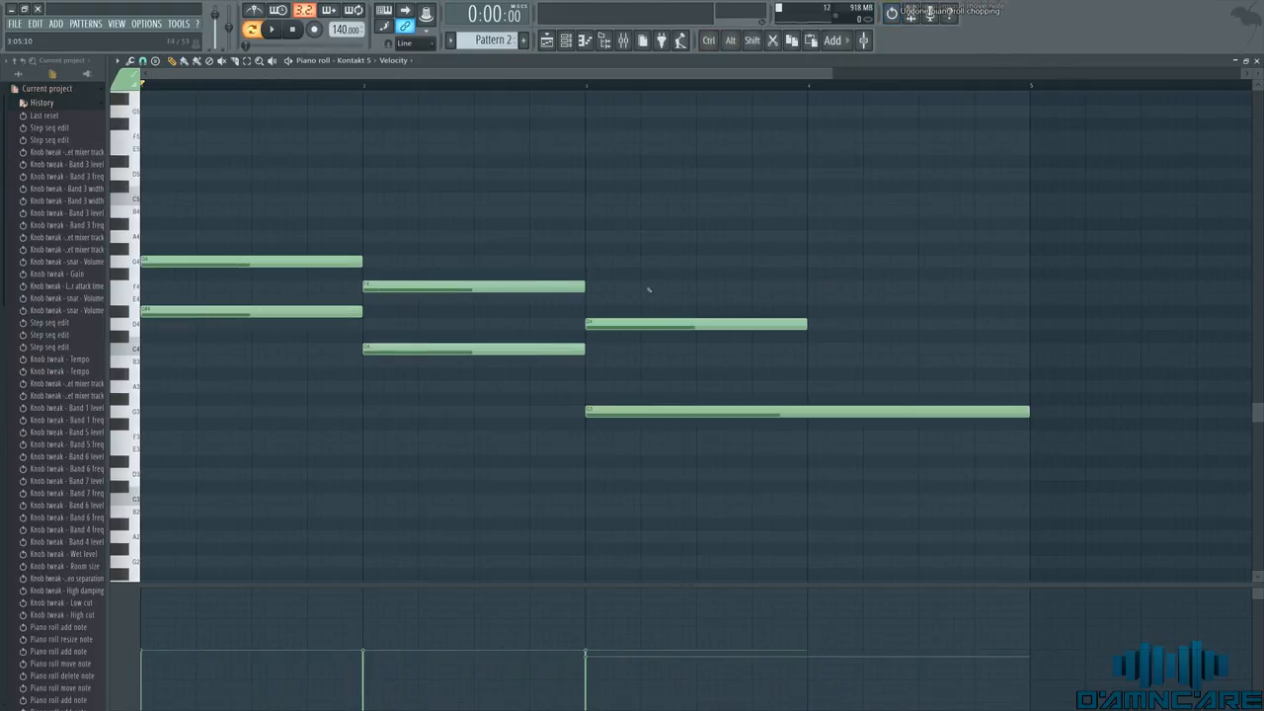
# - Chop all the notes into repeats with the Default chopper pattern and a time multiplier of 4
pyautogui.click(130, 61)
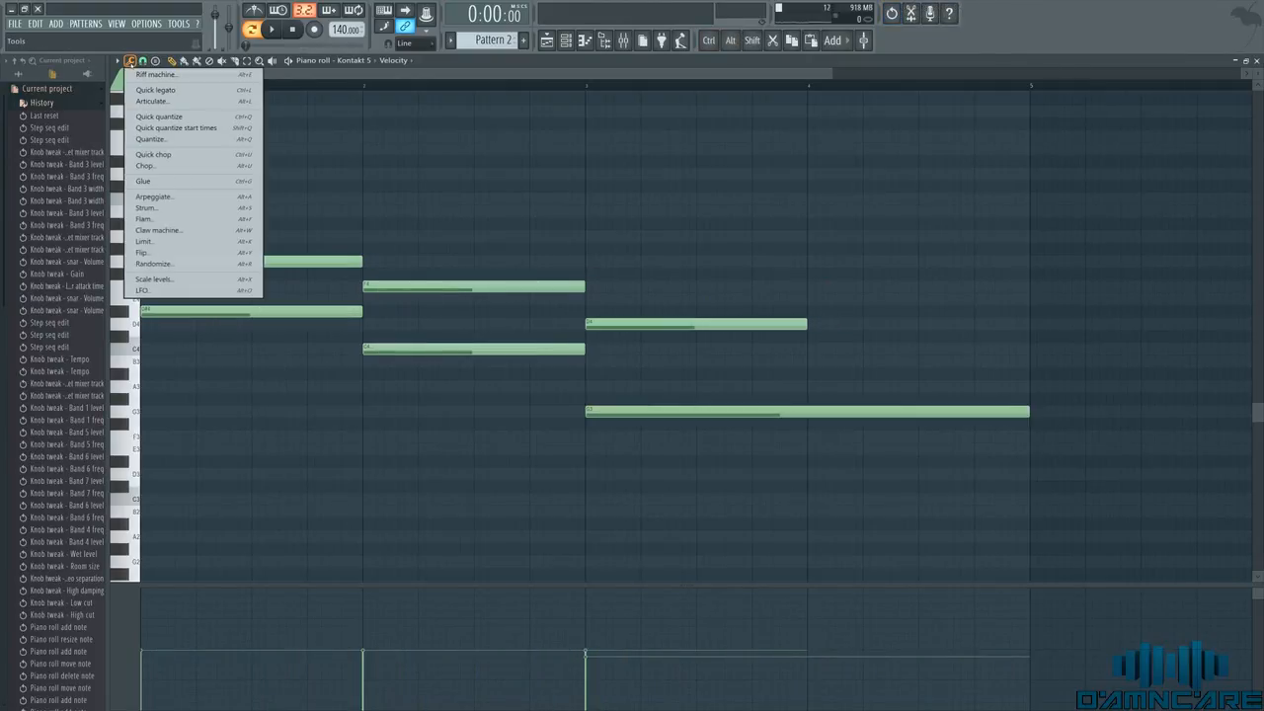
pyautogui.click(168, 167)
pyautogui.moveTo(600, 334); pyautogui.dragTo(599, 316)
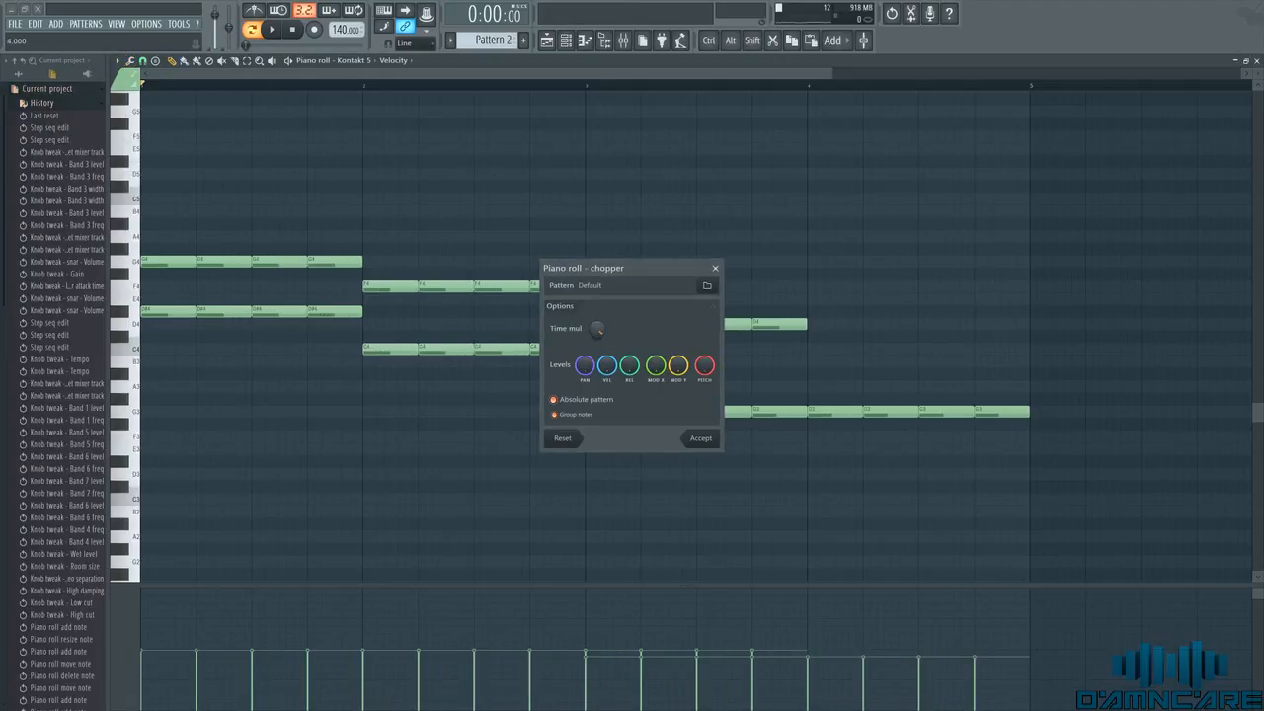
pyautogui.click(701, 439)
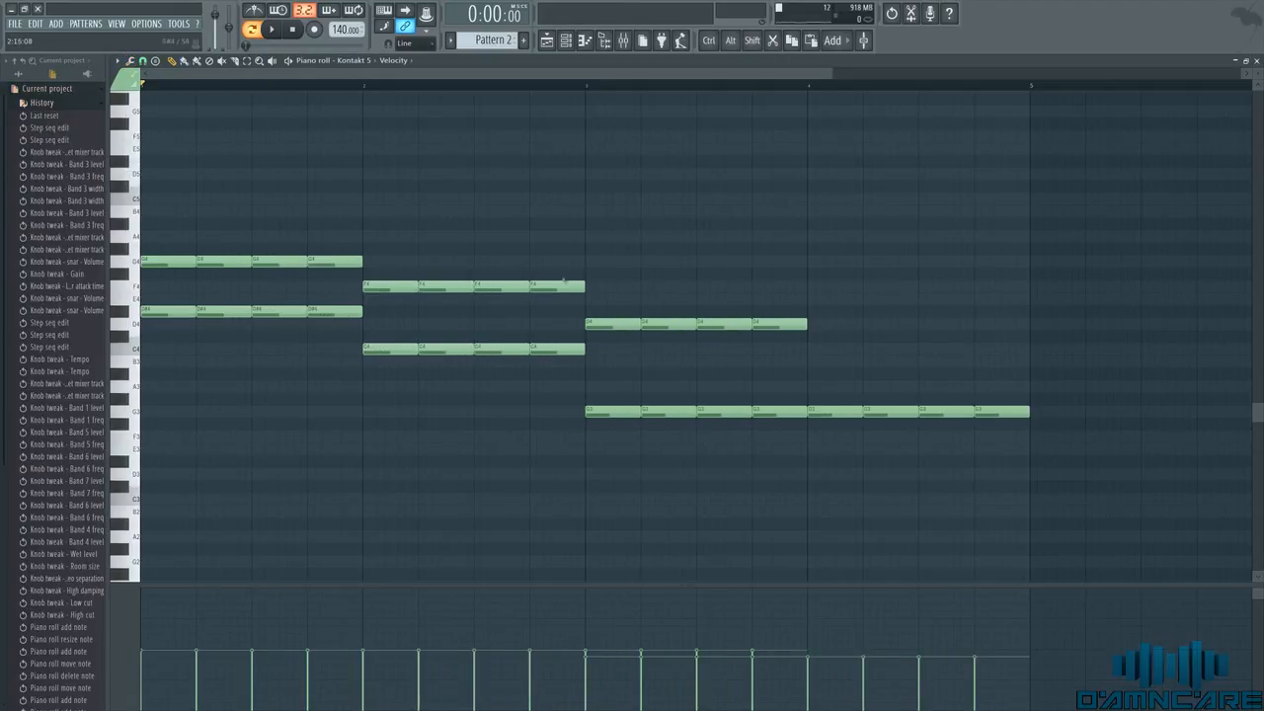
# - Shift the chopped upper G4, F4 and D4 notes two steps later so they alternate with the lower notes
pyautogui.moveTo(293, 263); pyautogui.dragTo(321, 261)
pyautogui.moveTo(404, 290); pyautogui.dragTo(434, 289)
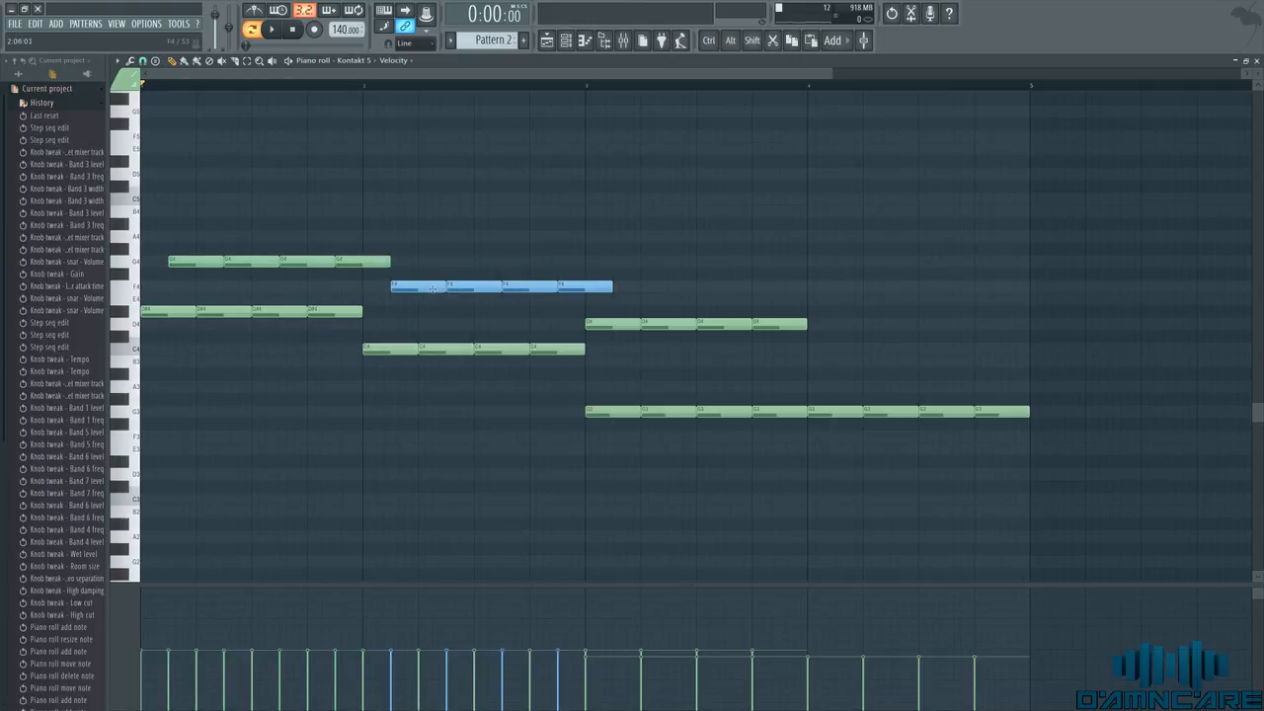
pyautogui.moveTo(588, 328); pyautogui.dragTo(616, 328)
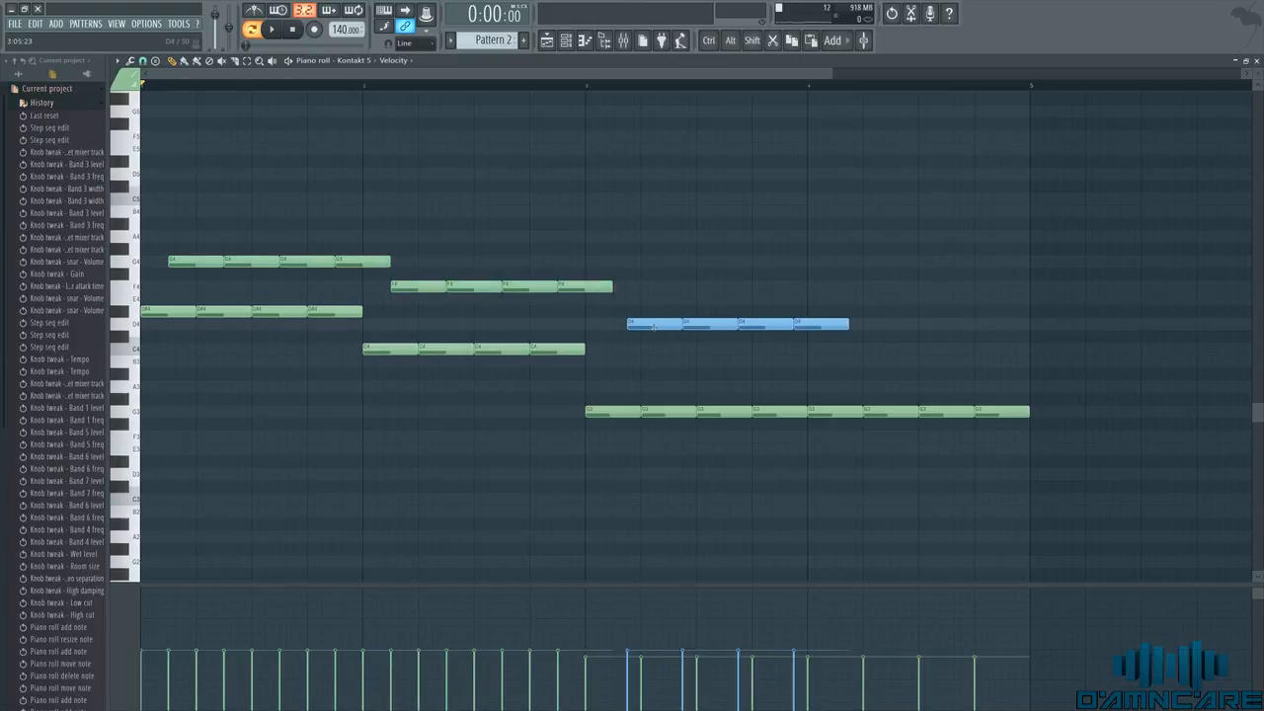
# - Add two D#4 and two C4 notes after the D4 repeats, trimming the last C4 to the end of bar 4
pyautogui.click(856, 314)
pyautogui.moveTo(892, 312); pyautogui.dragTo(945, 351)
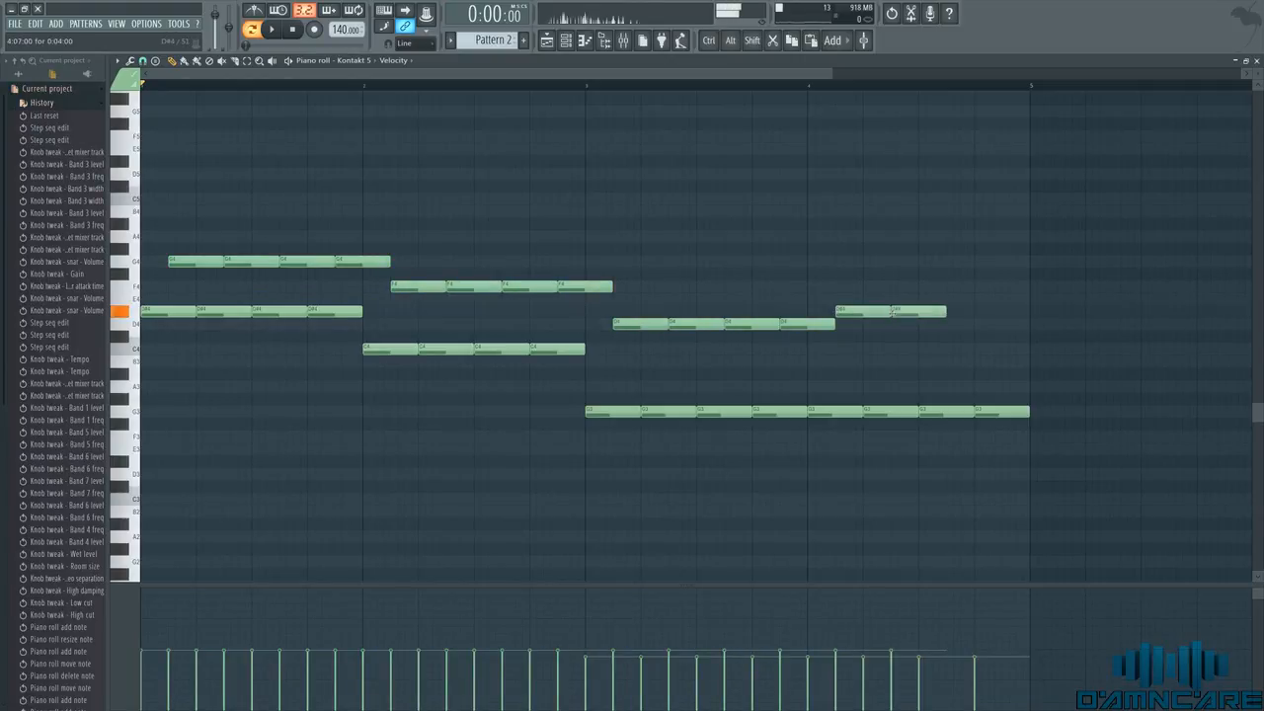
pyautogui.click(944, 351)
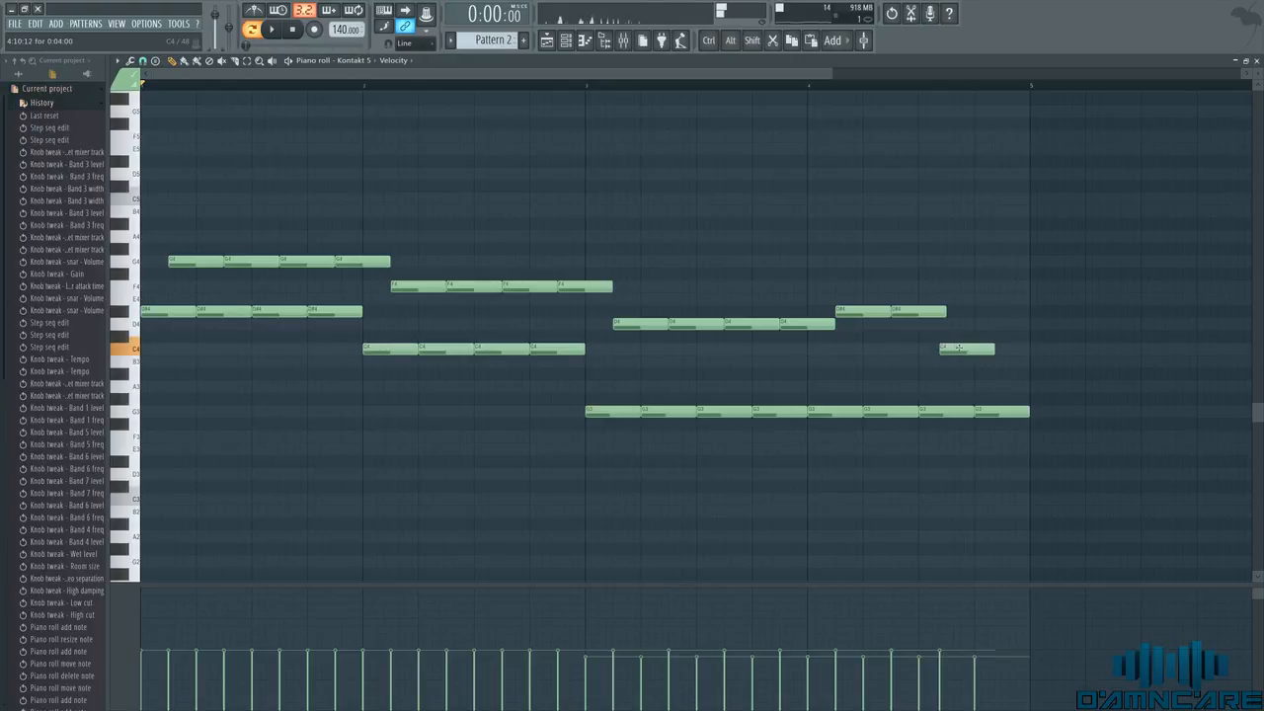
pyautogui.click(1037, 351)
pyautogui.moveTo(1036, 351)
pyautogui.mouseDown()
pyautogui.moveTo(1010, 351)
pyautogui.moveTo(1029, 351)
pyautogui.mouseUp()
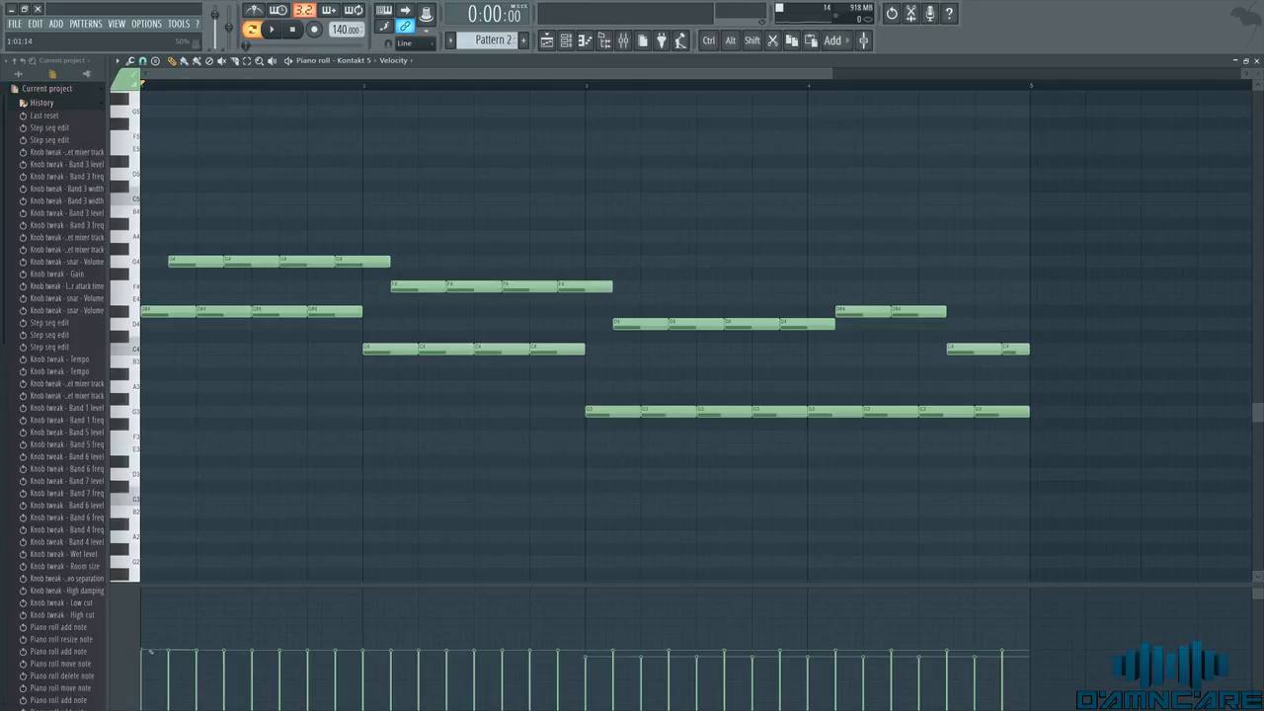
# - Redraw the velocities of all notes as a slightly rising line and play the pattern
pyautogui.moveTo(150, 649); pyautogui.dragTo(1022, 644)
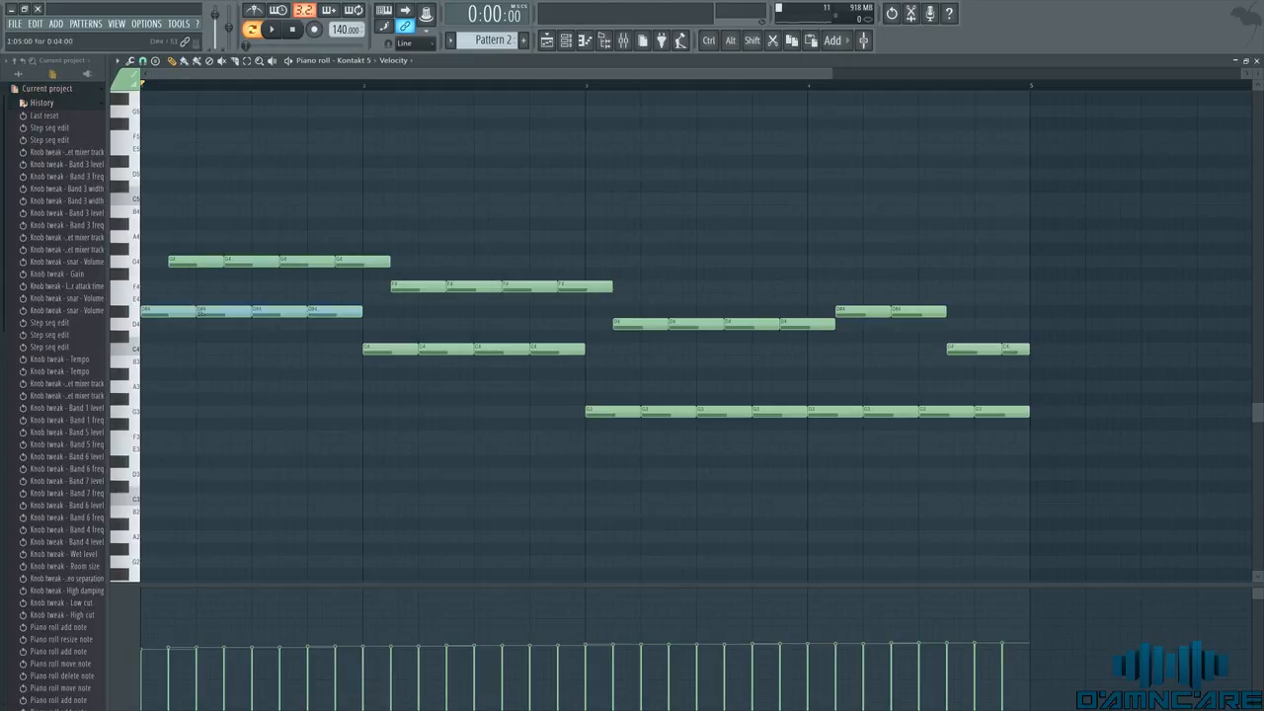
pyautogui.press('space')
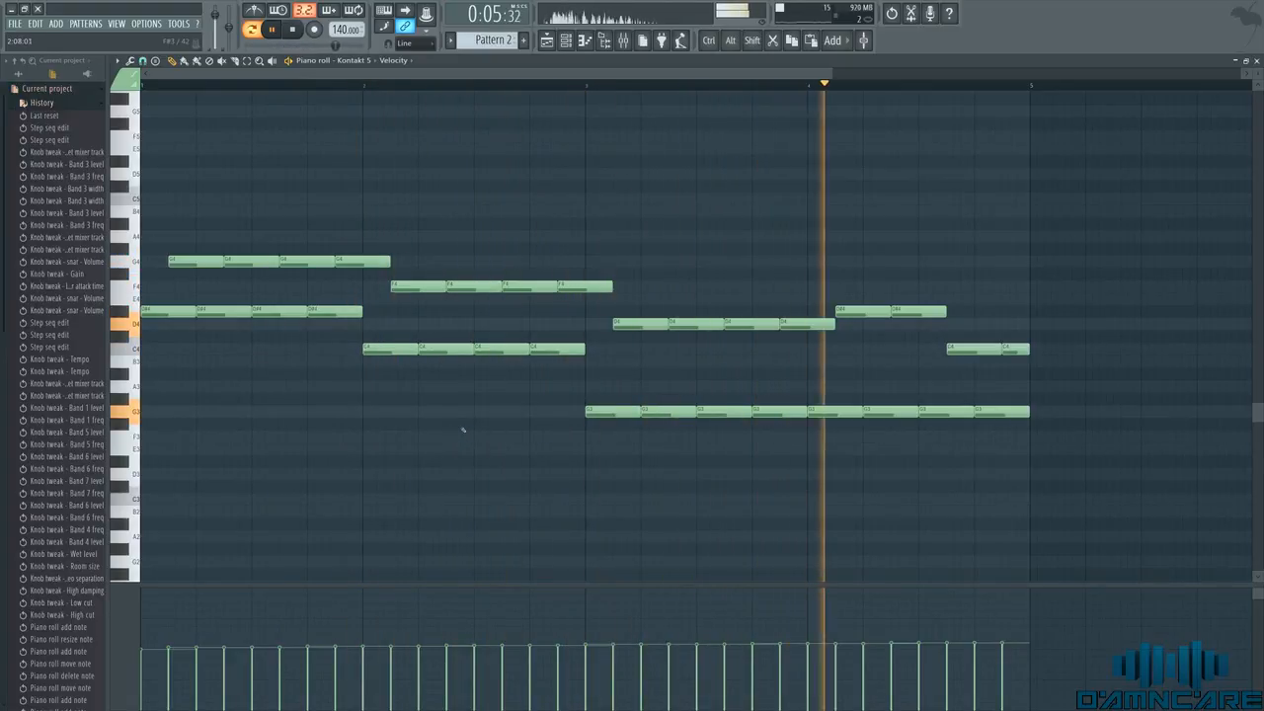
pyautogui.press('space')
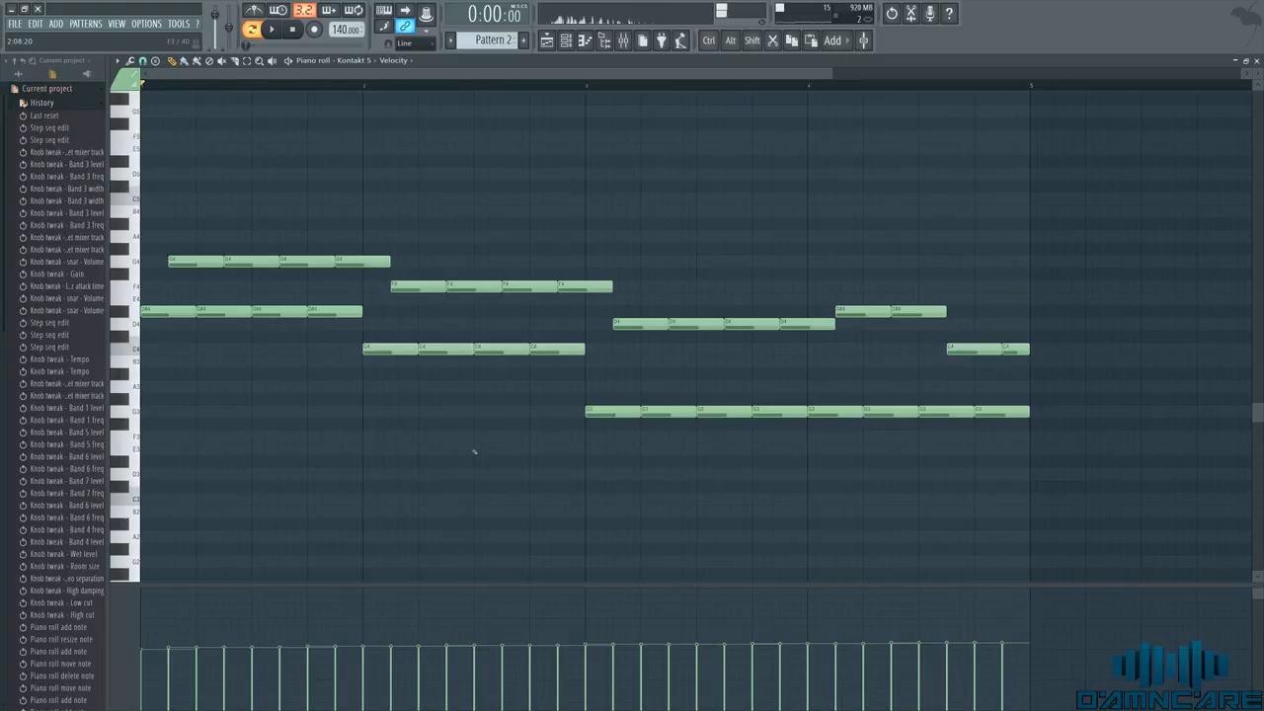
# - Select the whole four-bar melody and duplicate it into bars 5 to 8
pyautogui.scroll(-2, 474, 451)
pyautogui.scroll(-1, 474, 452)
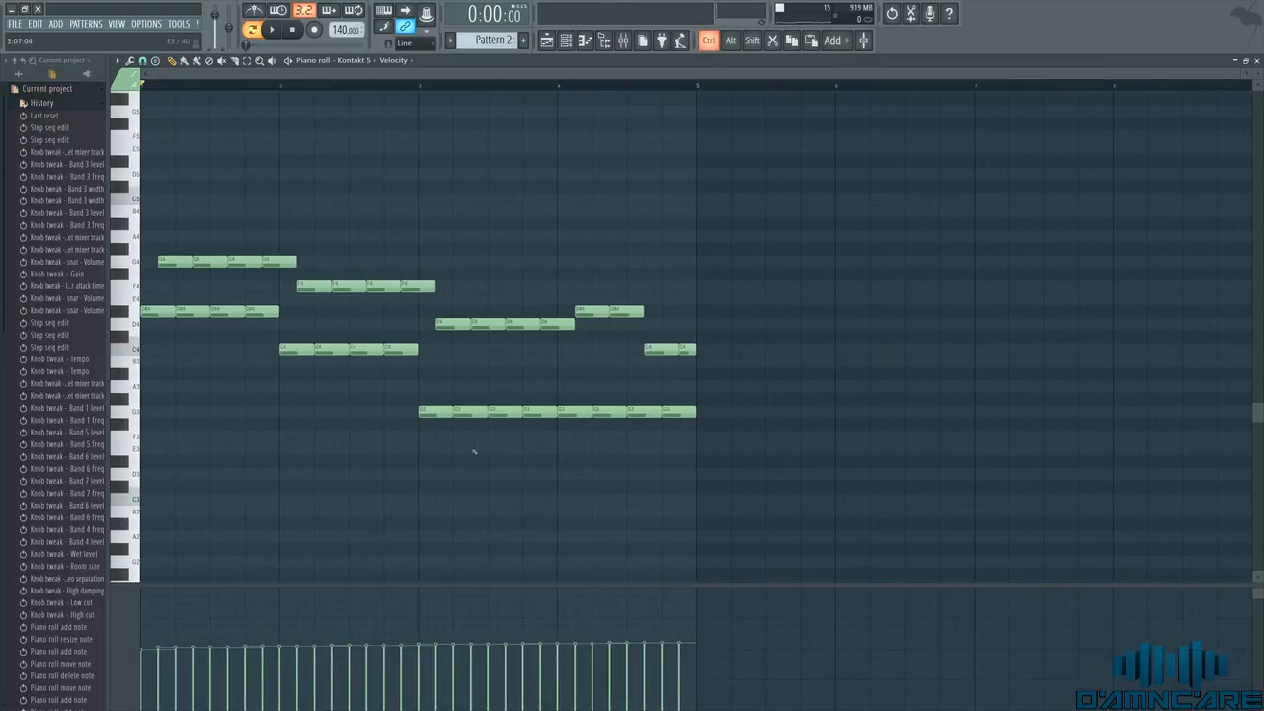
pyautogui.moveTo(770, 441); pyautogui.dragTo(192, 220)
pyautogui.hotkey('ctrl', 'b')
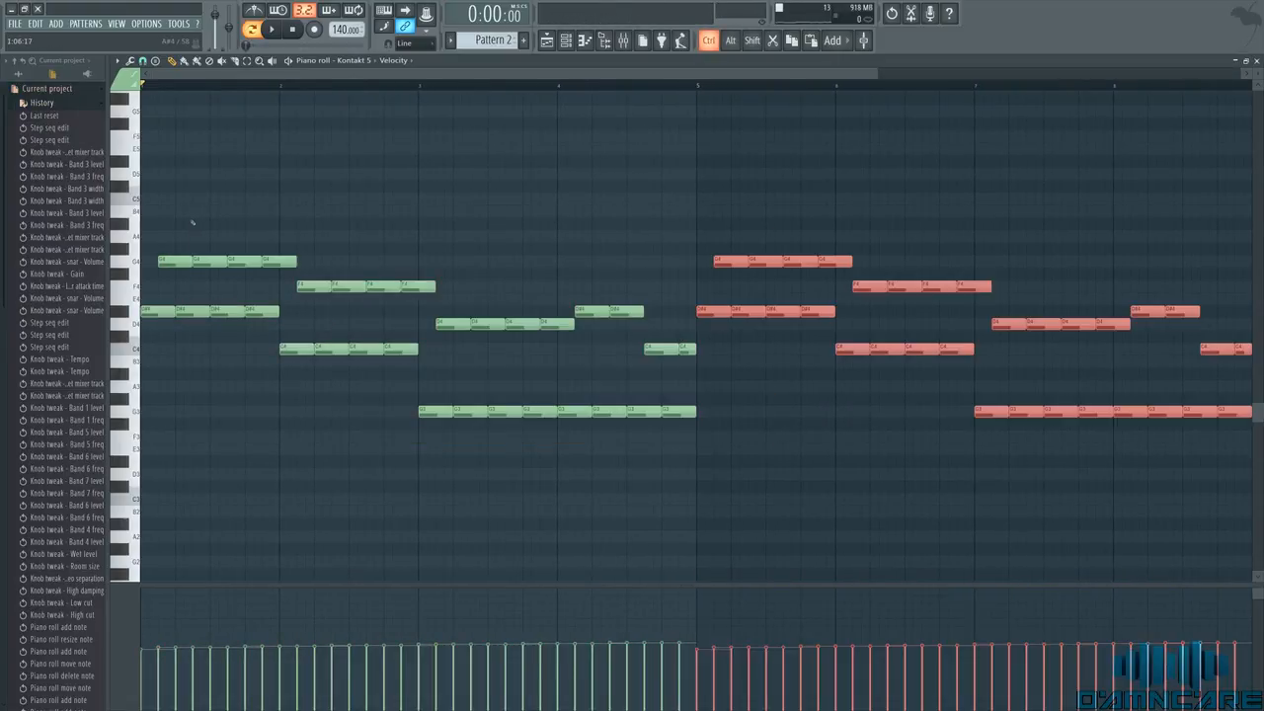
# - Move the four D4 notes starting in bar 7 down to B3 and play the extended pattern
pyautogui.moveTo(823, 479); pyautogui.dragTo(524, 482)
pyautogui.rightClick(523, 482)
pyautogui.keyDown('ctrl'); pyautogui.click(752, 328); pyautogui.keyUp('ctrl')
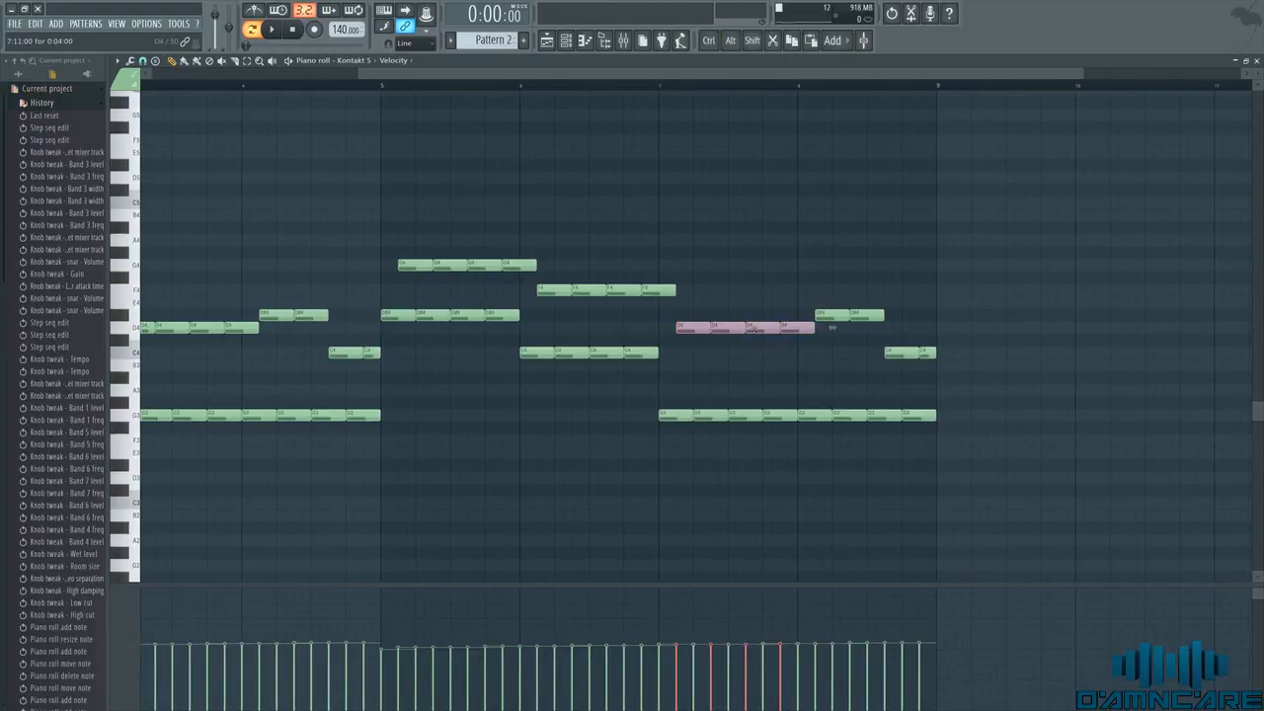
pyautogui.moveTo(752, 328); pyautogui.dragTo(753, 373)
pyautogui.click(728, 326)
pyautogui.press('space')
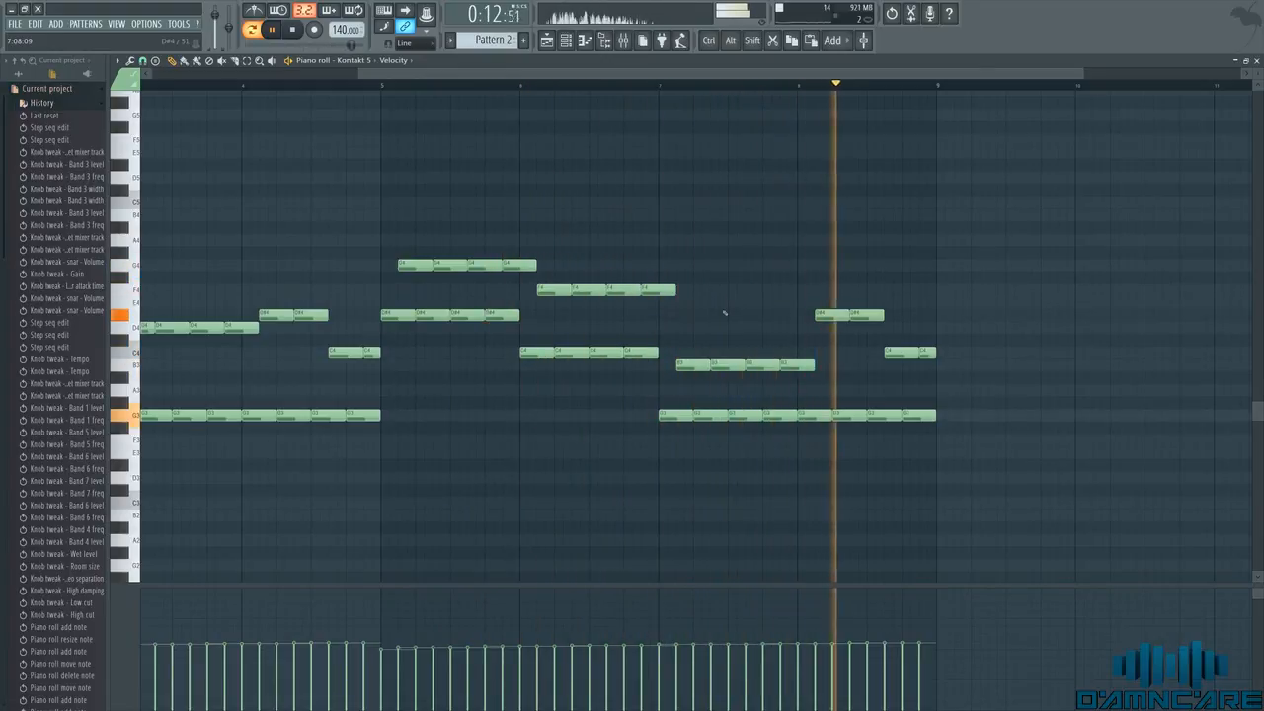
pyautogui.scroll(-2, 728, 322)
pyautogui.press('space')
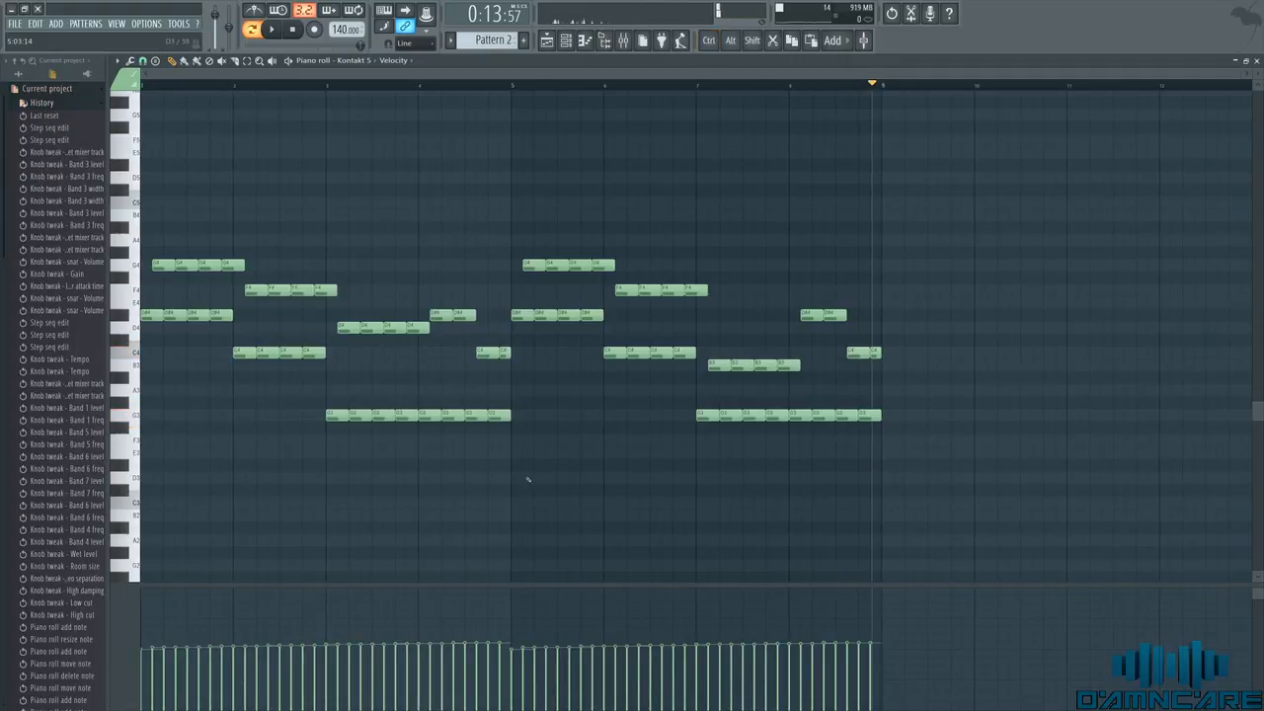
# - Add a high melody with one-bar C6, A#5 and G5 notes in bars 1 to 3, plus half-bar A#5 and G5 in bar 4
pyautogui.scroll(5, 514, 460)
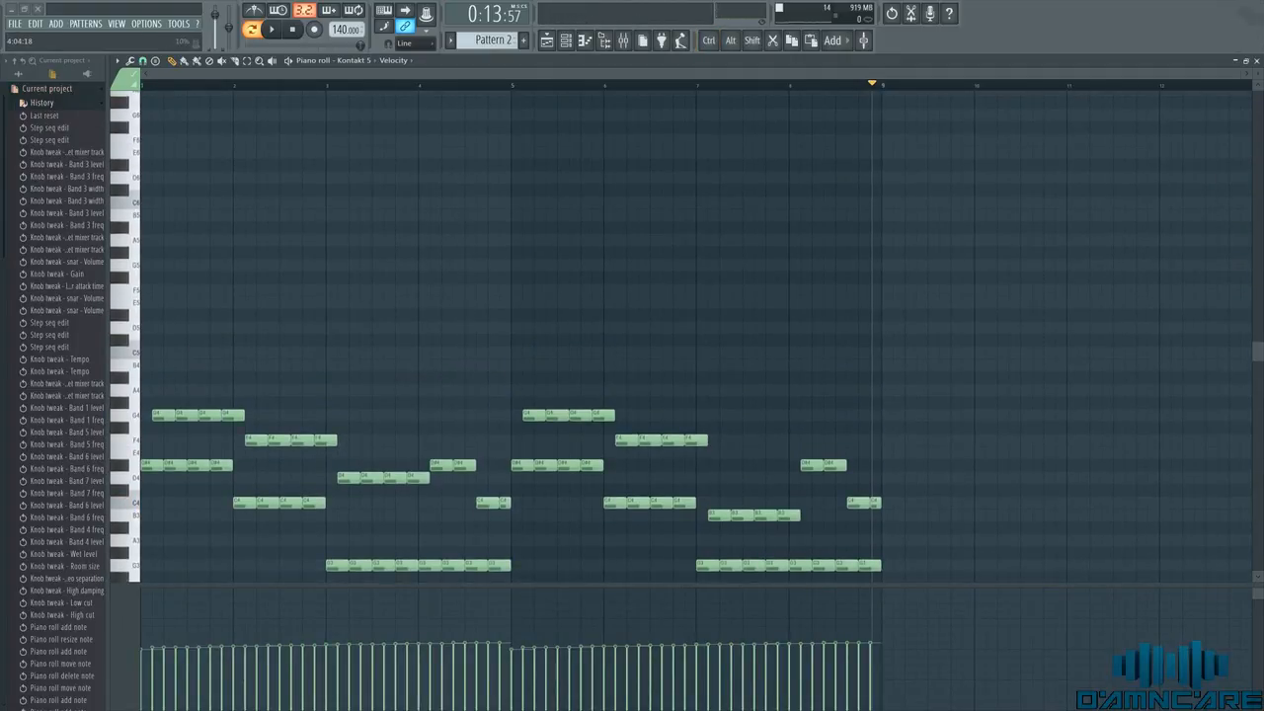
pyautogui.click(153, 203)
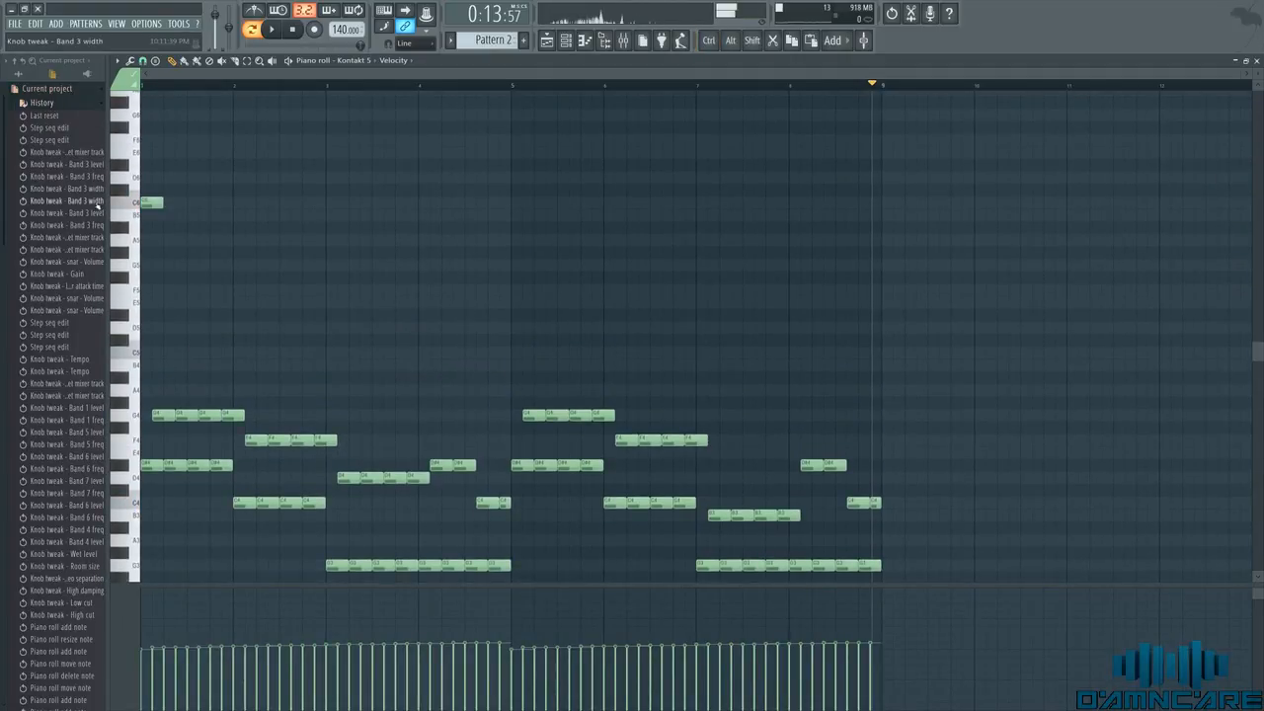
pyautogui.moveTo(162, 203); pyautogui.dragTo(234, 205)
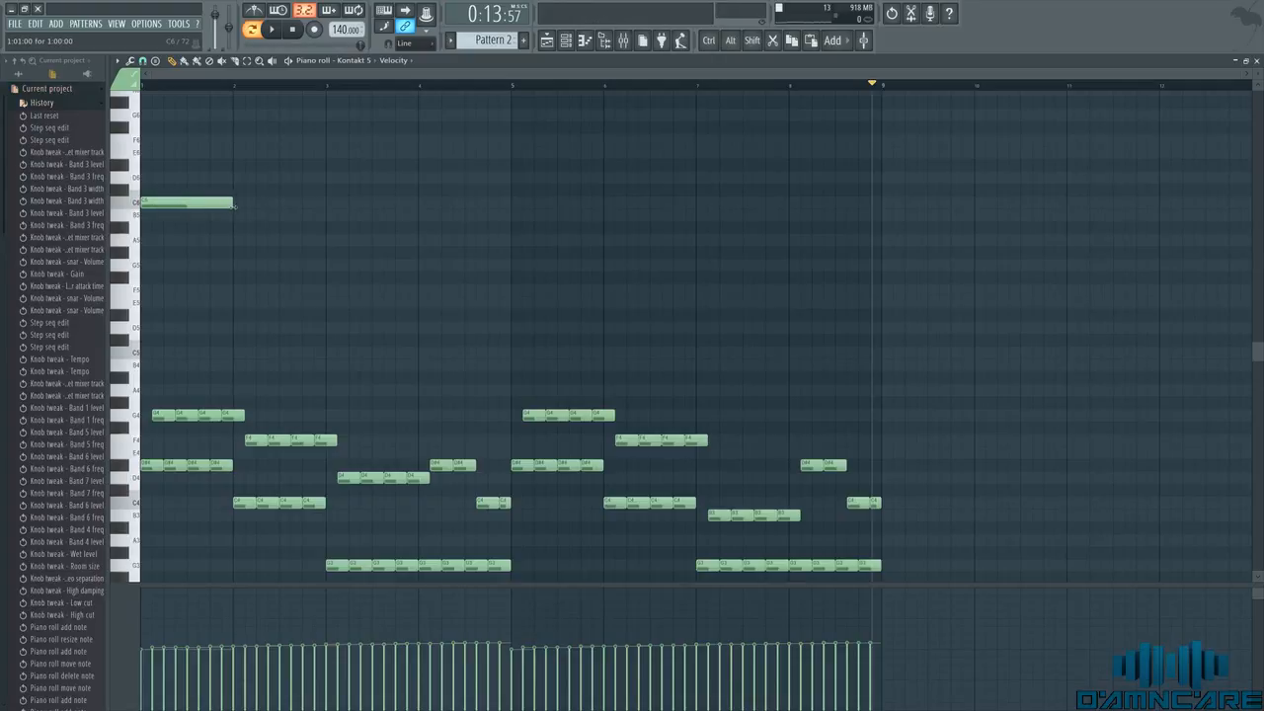
pyautogui.click(237, 228)
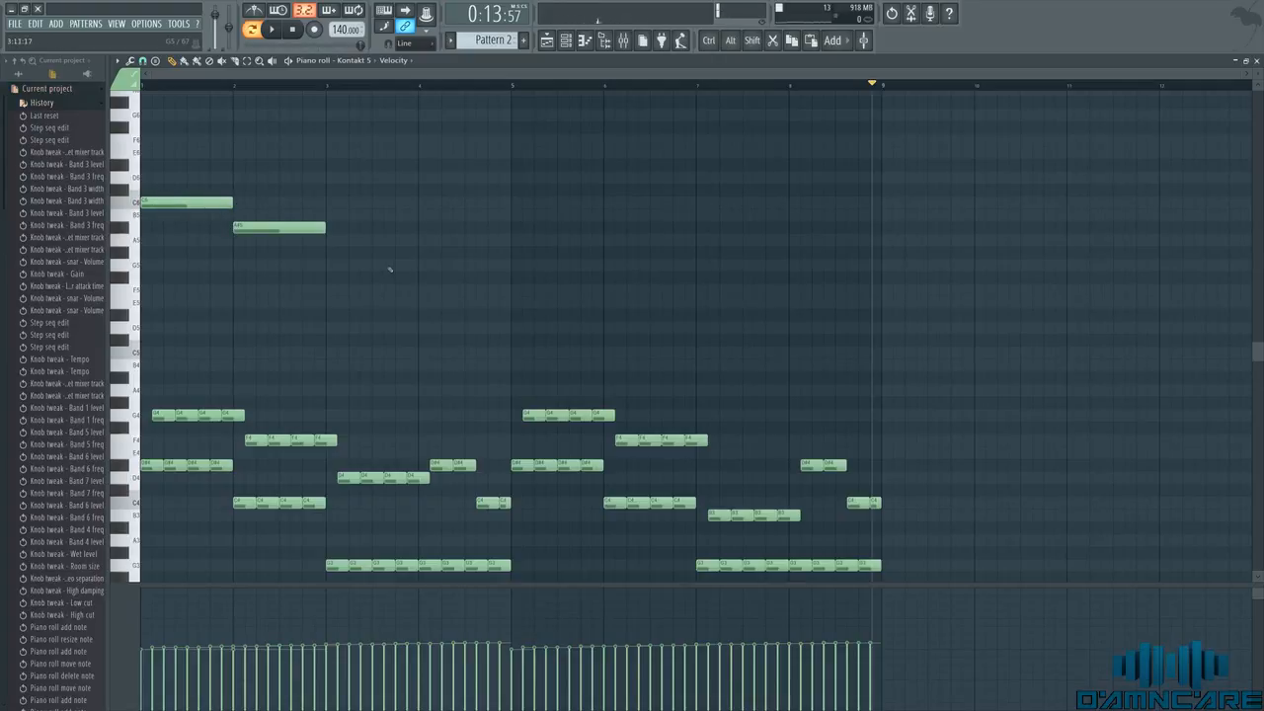
pyautogui.click(328, 265)
pyautogui.click(454, 228)
pyautogui.moveTo(510, 228); pyautogui.dragTo(464, 228)
pyautogui.click(468, 265)
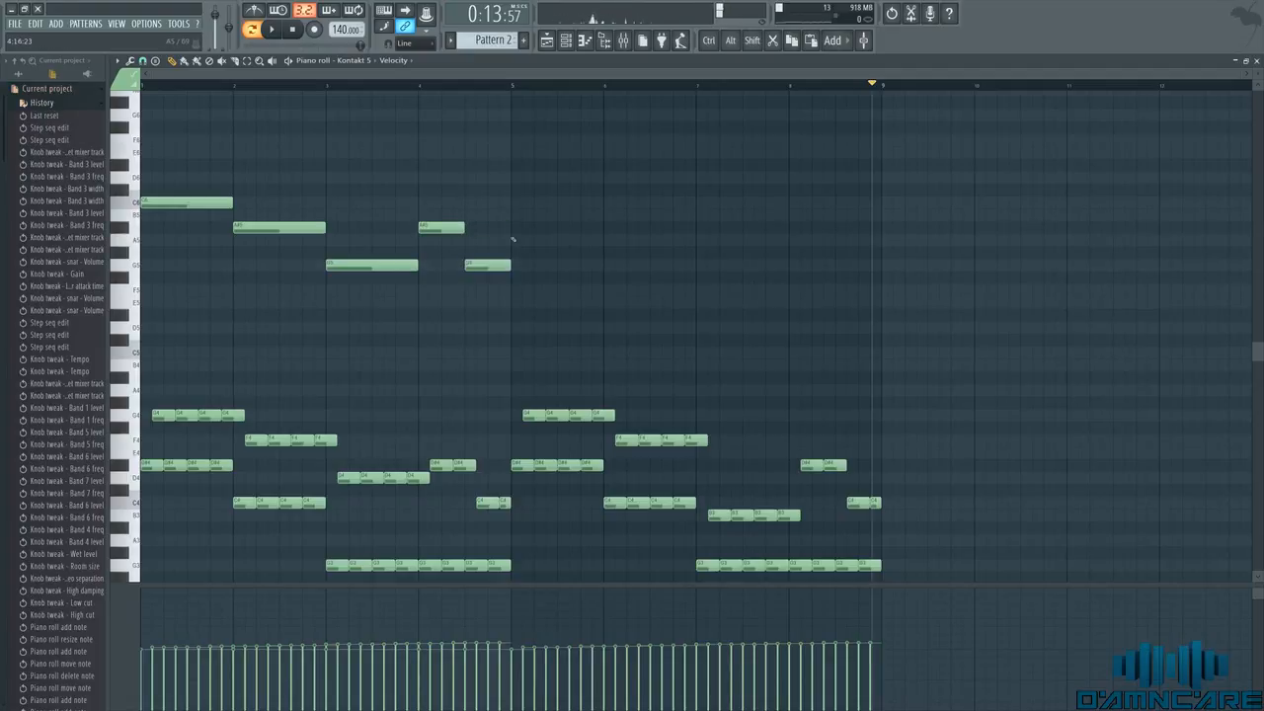
# - Continue the high melody with one-bar G5, A#5 and G5 notes in bars 5, 6 and 7
pyautogui.click(514, 264)
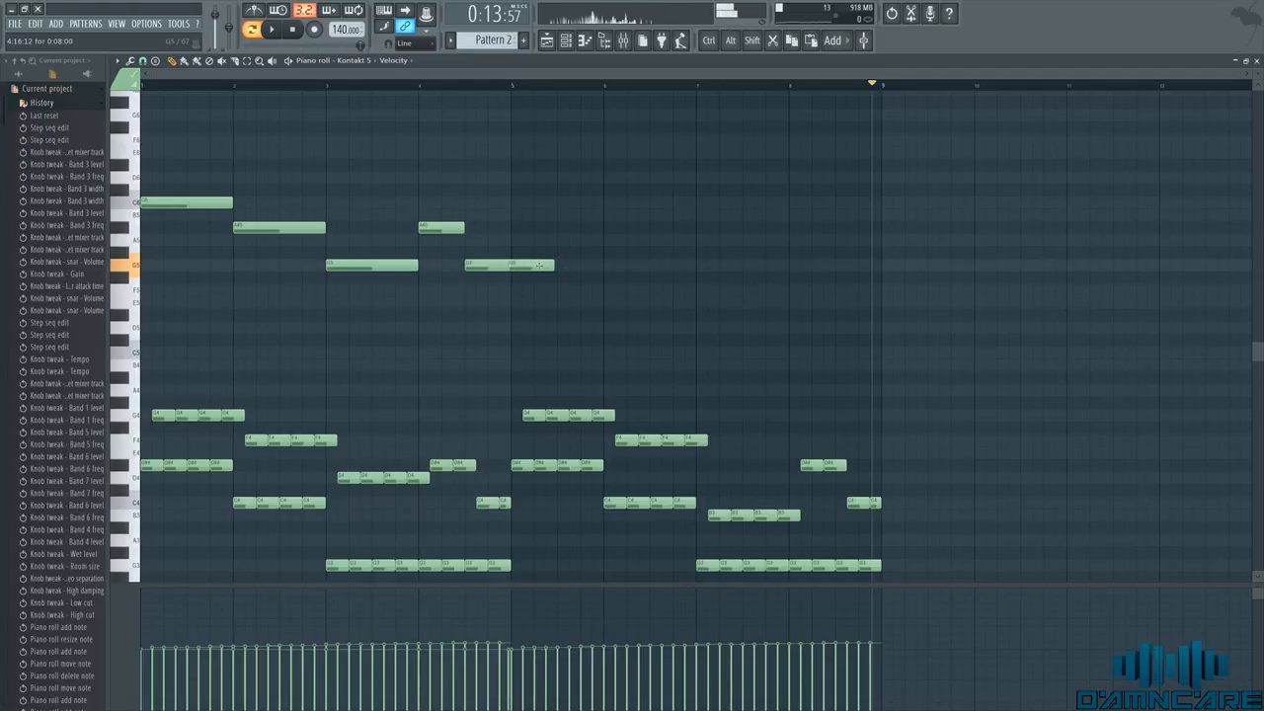
pyautogui.moveTo(559, 267); pyautogui.dragTo(603, 267)
pyautogui.click(689, 228)
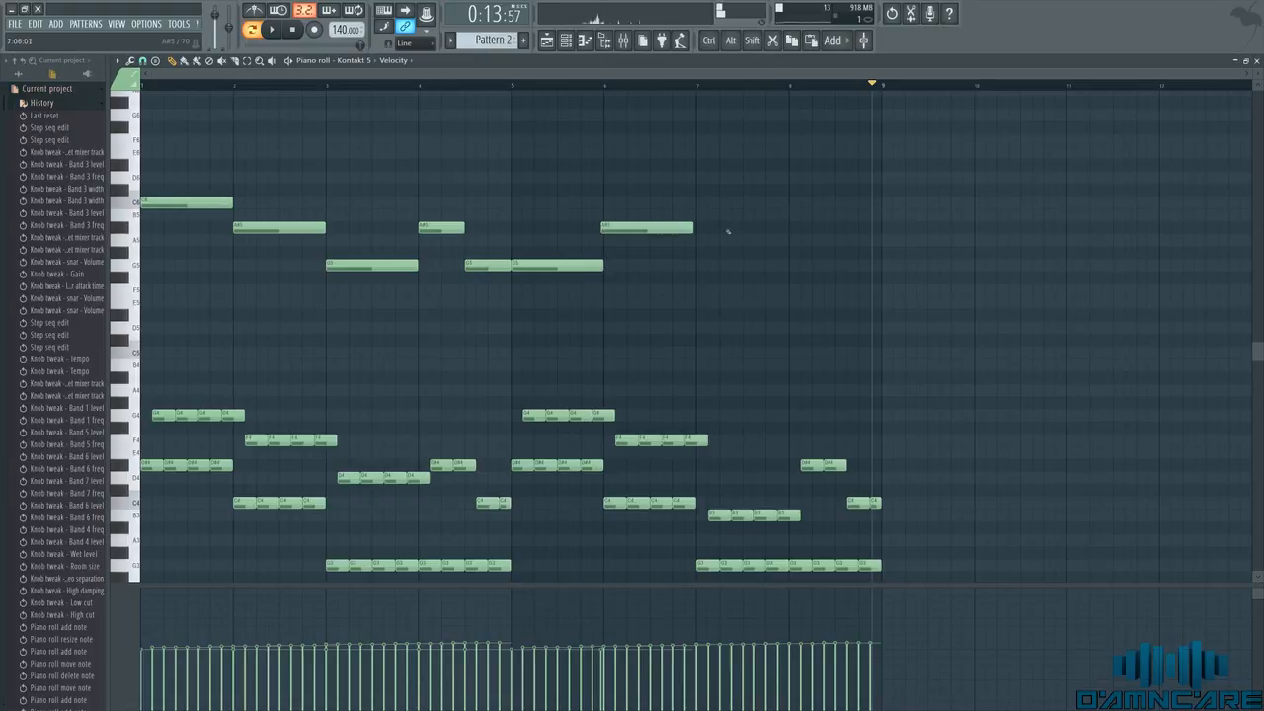
pyautogui.moveTo(688, 228); pyautogui.dragTo(651, 229)
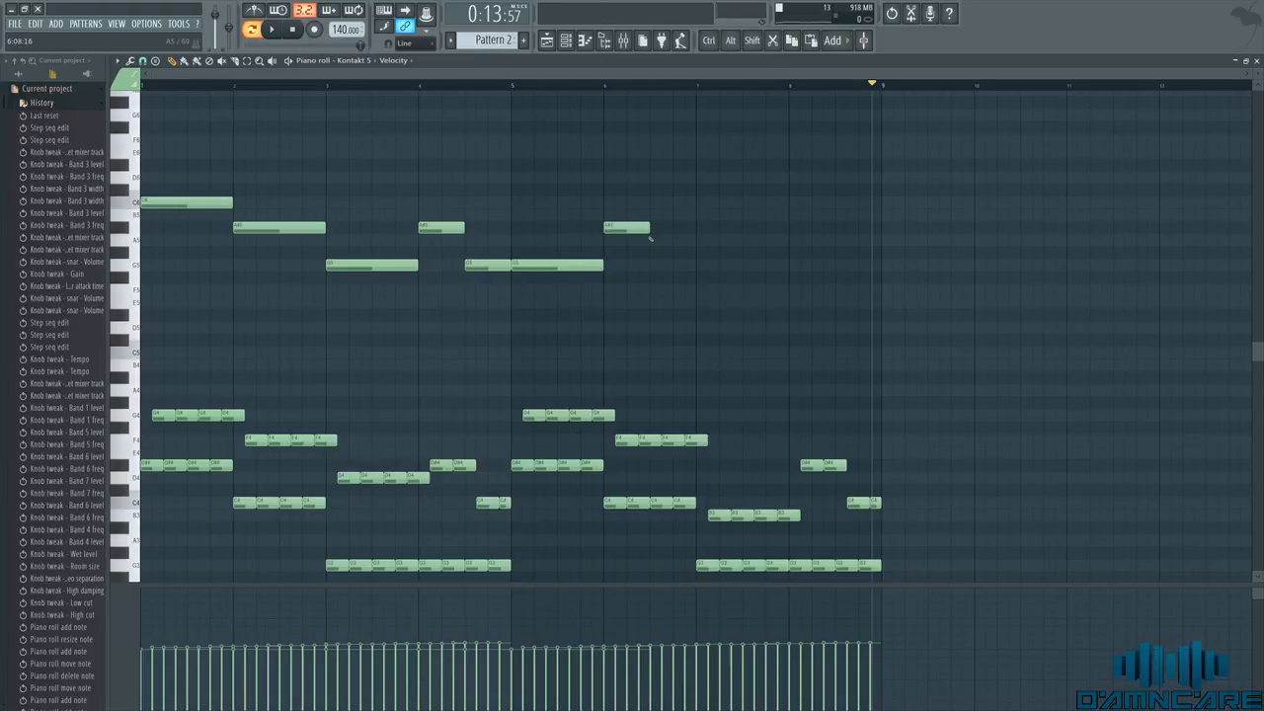
pyautogui.click(664, 266)
pyautogui.rightClick(677, 265)
pyautogui.moveTo(649, 228); pyautogui.dragTo(697, 230)
pyautogui.click(703, 264)
# - Finish the high melody with half-bar F5 and D#5 notes in bar 8
pyautogui.click(819, 290)
pyautogui.moveTo(897, 317); pyautogui.dragTo(785, 306)
pyautogui.click(789, 329)
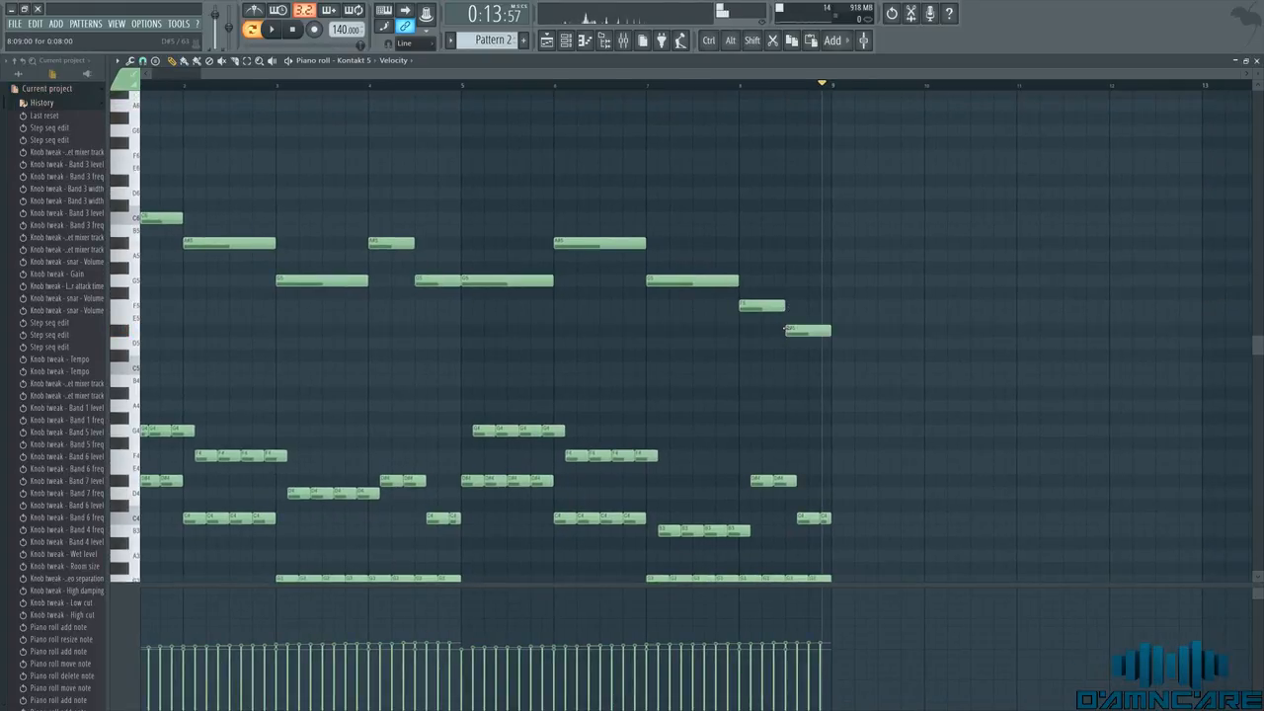
# - Copy the whole high melody and place the copy one octave higher, starting on C7
pyautogui.moveTo(761, 349); pyautogui.dragTo(860, 349)
pyautogui.moveTo(941, 363); pyautogui.dragTo(177, 203)
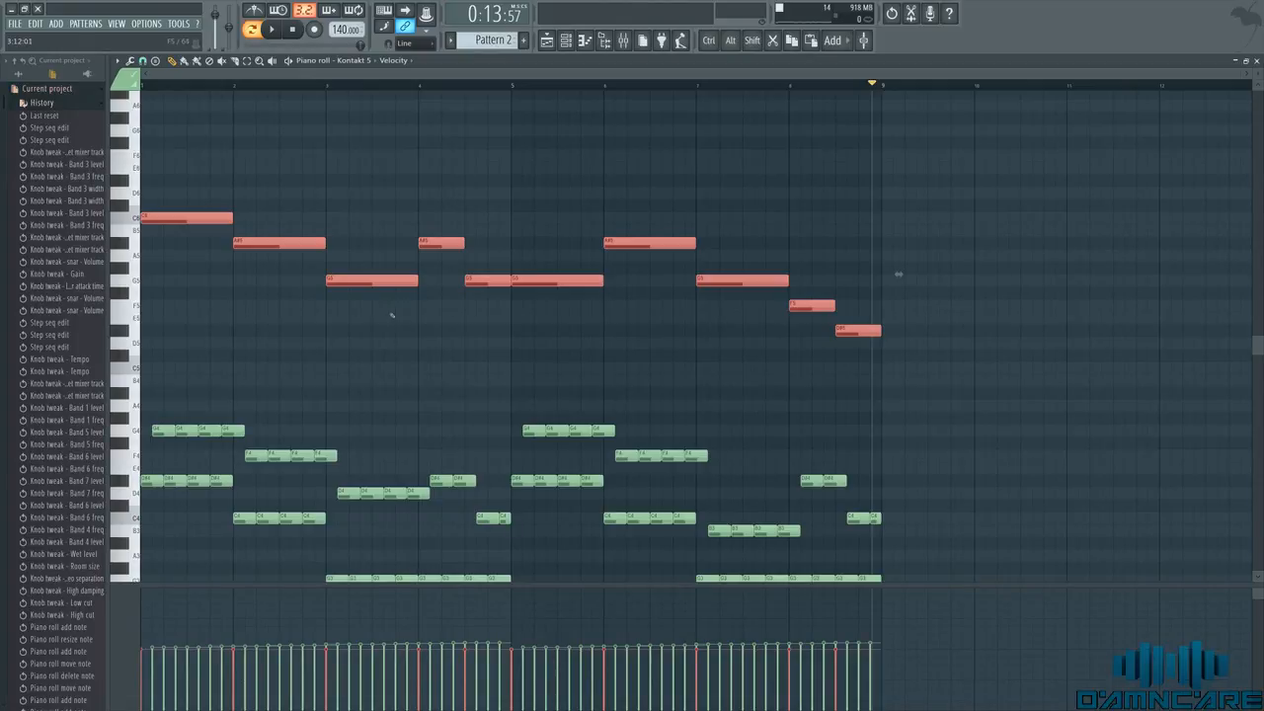
pyautogui.scroll(3, 392, 315)
pyautogui.hotkey('ctrl', 'c')
pyautogui.hotkey('ctrl', 'v')
pyautogui.moveTo(173, 328); pyautogui.dragTo(163, 178)
pyautogui.click(287, 282)
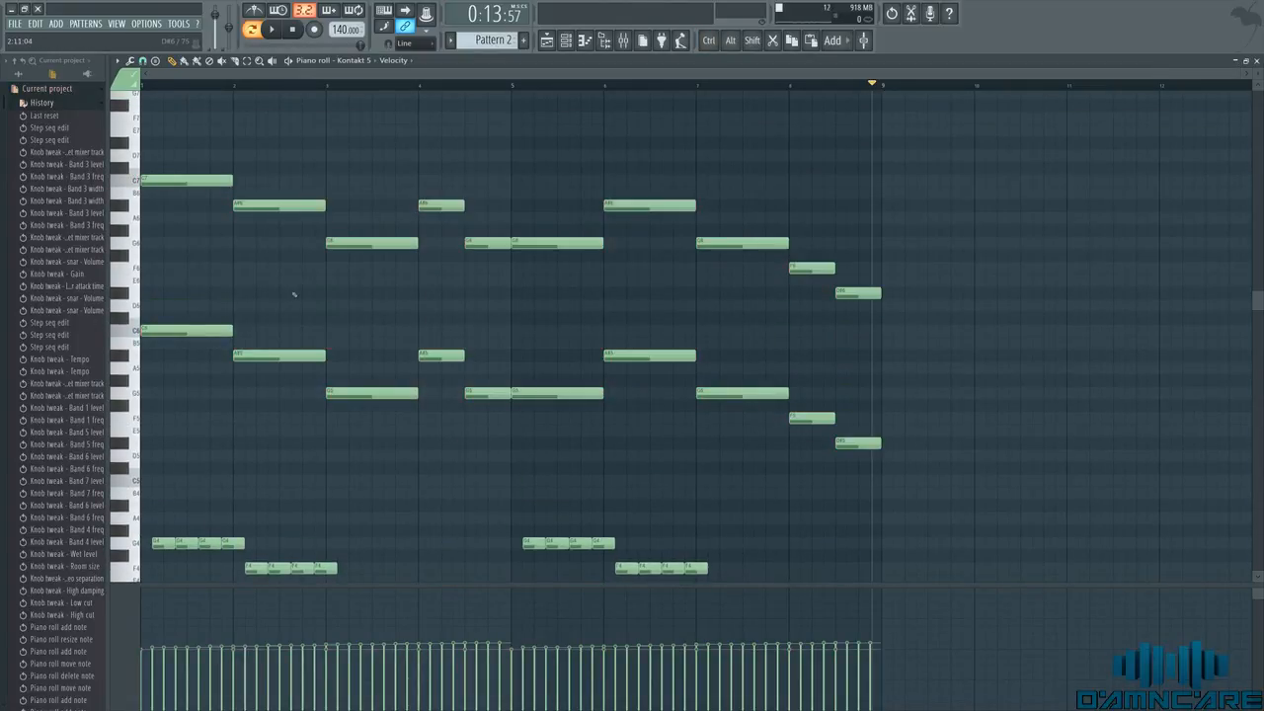
pyautogui.scroll(-5, 321, 304)
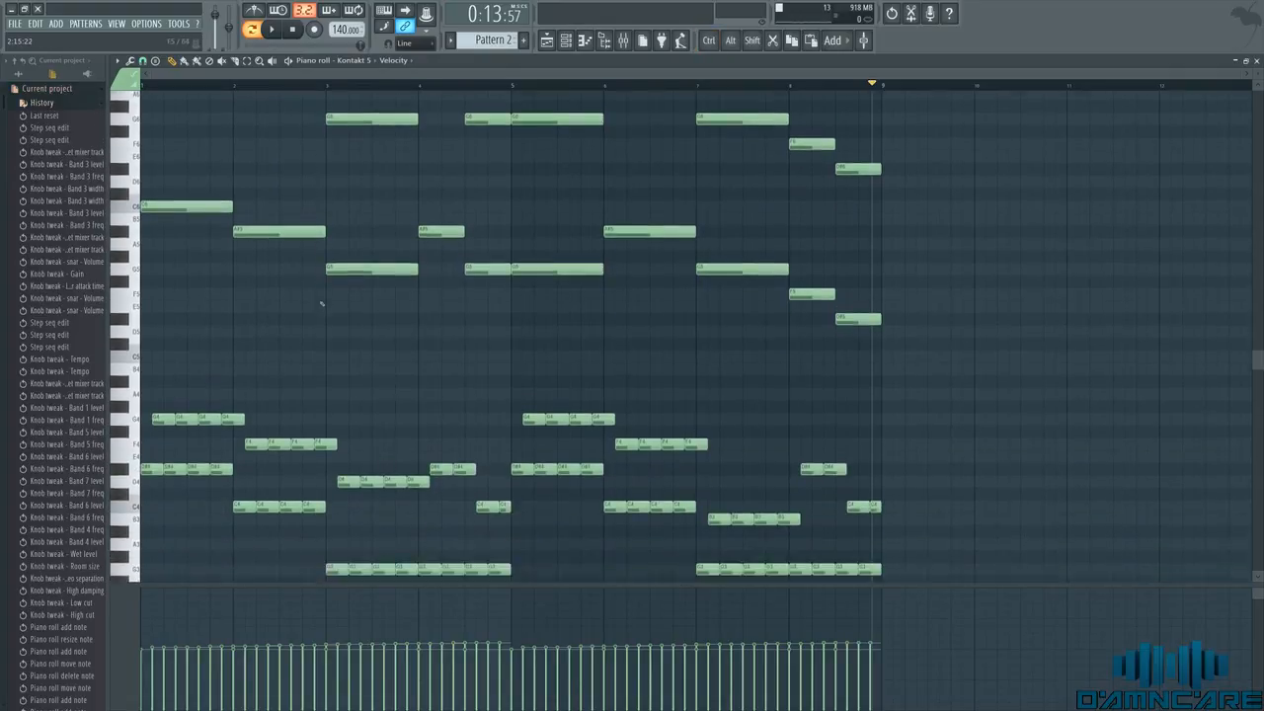
pyautogui.scroll(4, 321, 304)
pyautogui.scroll(1, 321, 304)
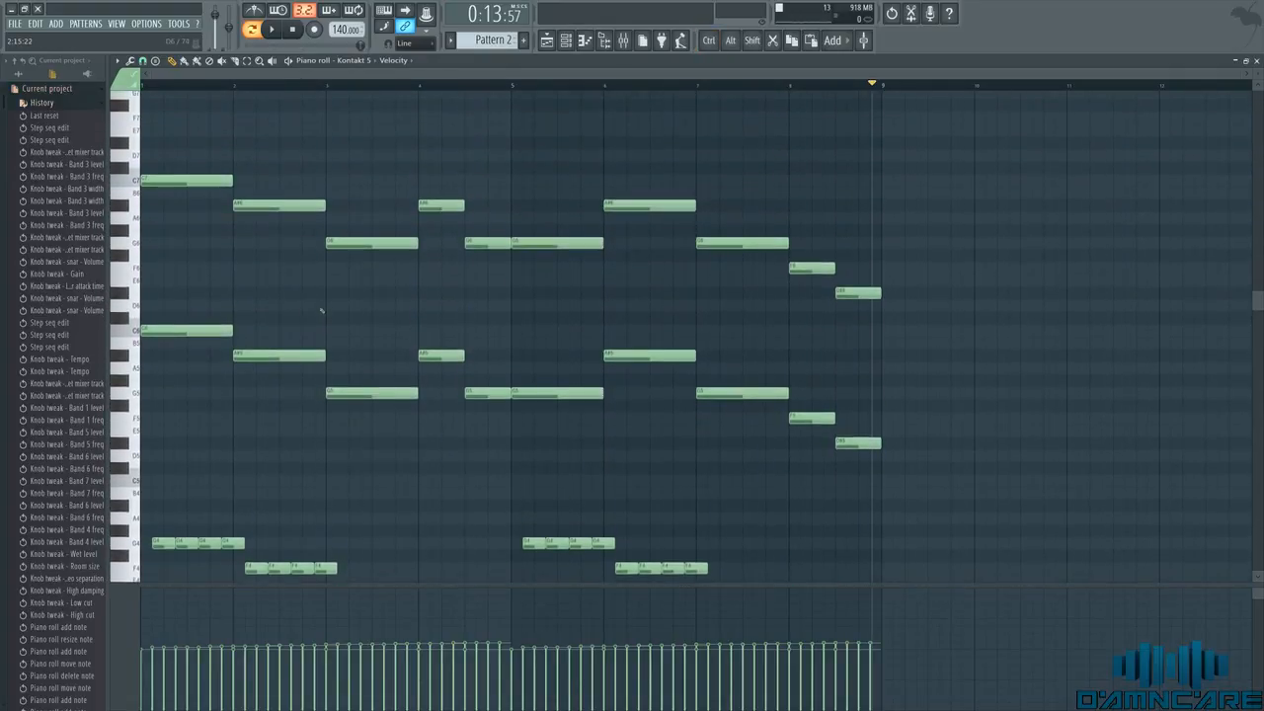
pyautogui.scroll(-3, 375, 331)
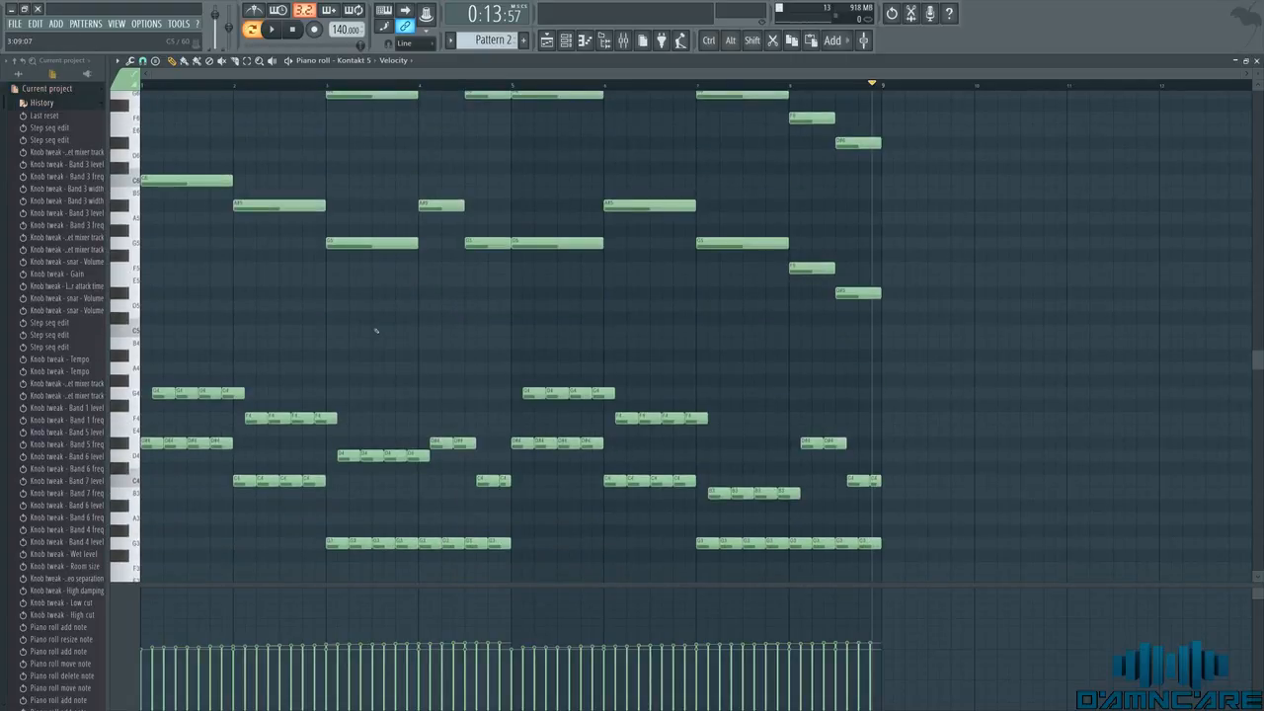
pyautogui.scroll(2, 376, 331)
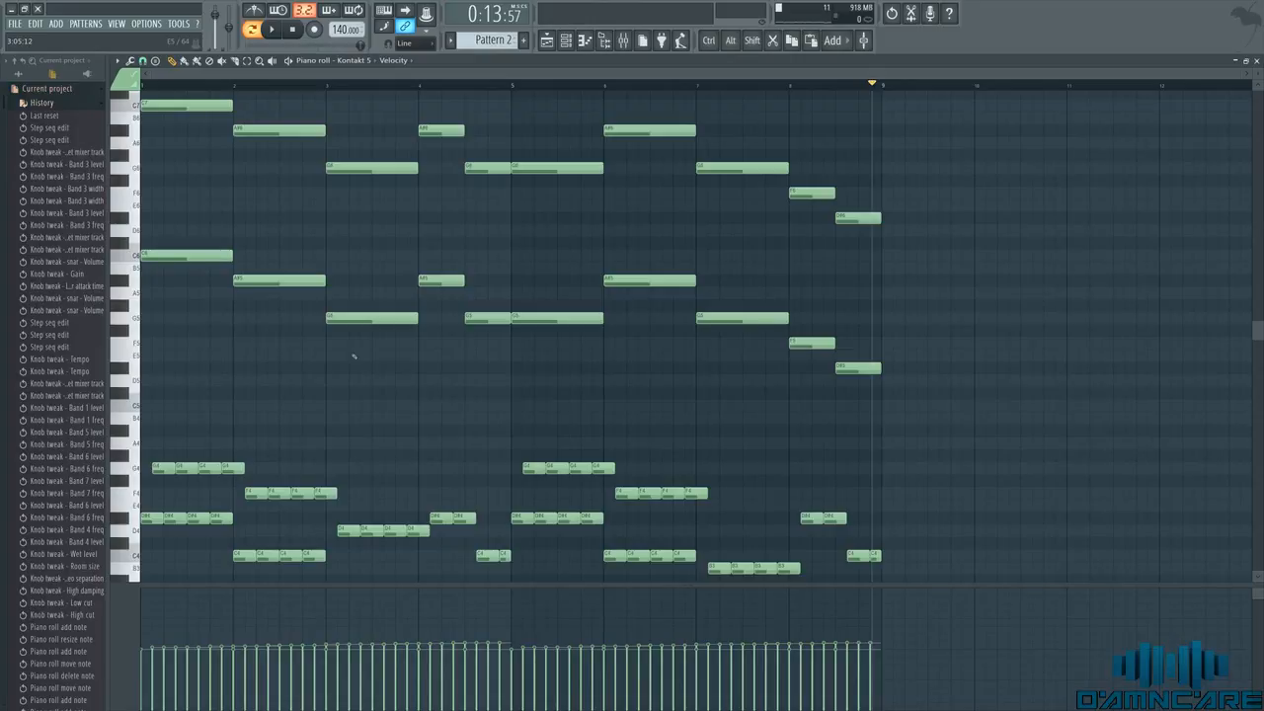
# - Play Pattern 2 from the start to hear the octave-doubled melody over the chopped piano notes, and stop playback
pyautogui.scroll(1, 346, 356)
pyautogui.press('space')
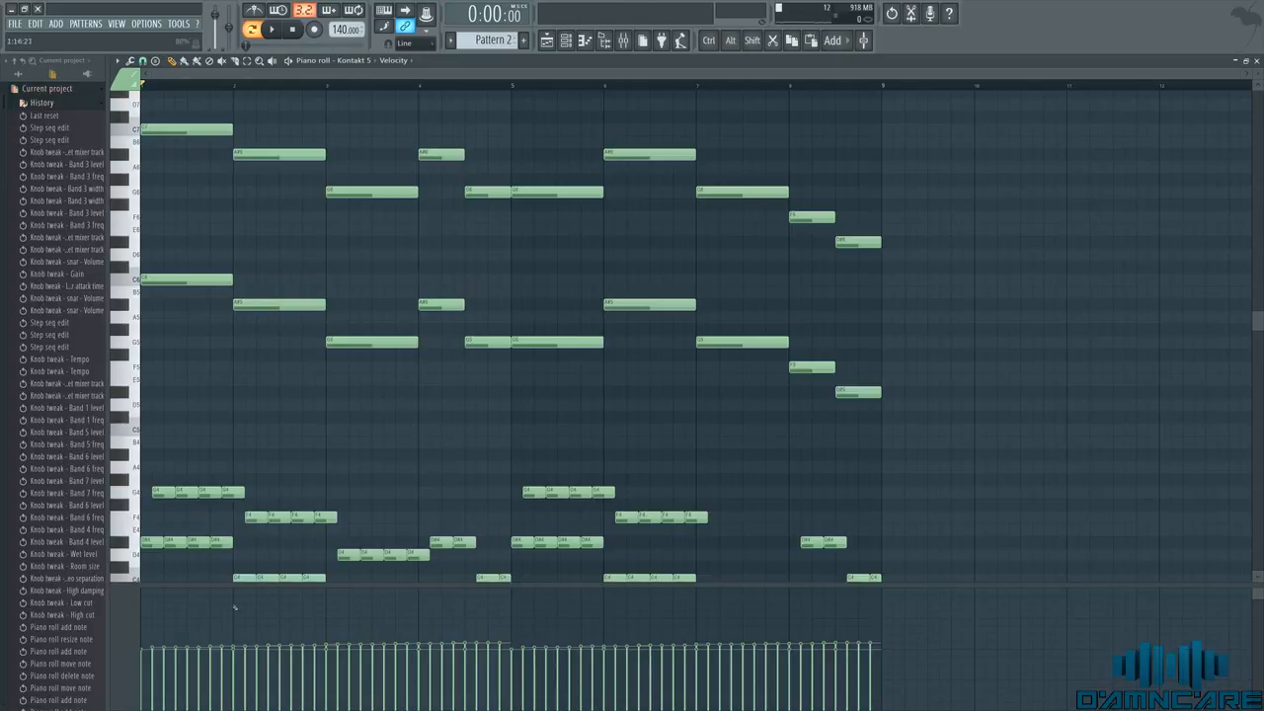
pyautogui.press('space')
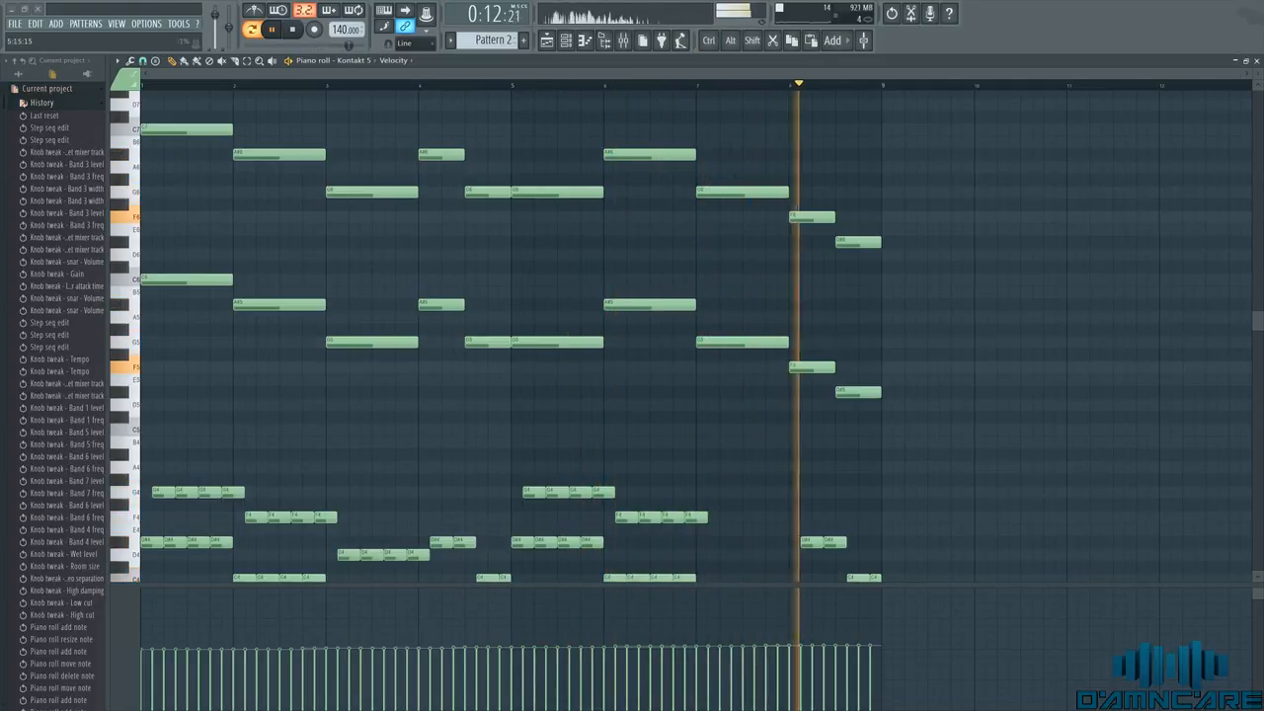
pyautogui.press('space')
# - Examine the two melody octaves and the chopped low notes across all eight bars of the piano roll
pyautogui.scroll(-5, 760, 494)
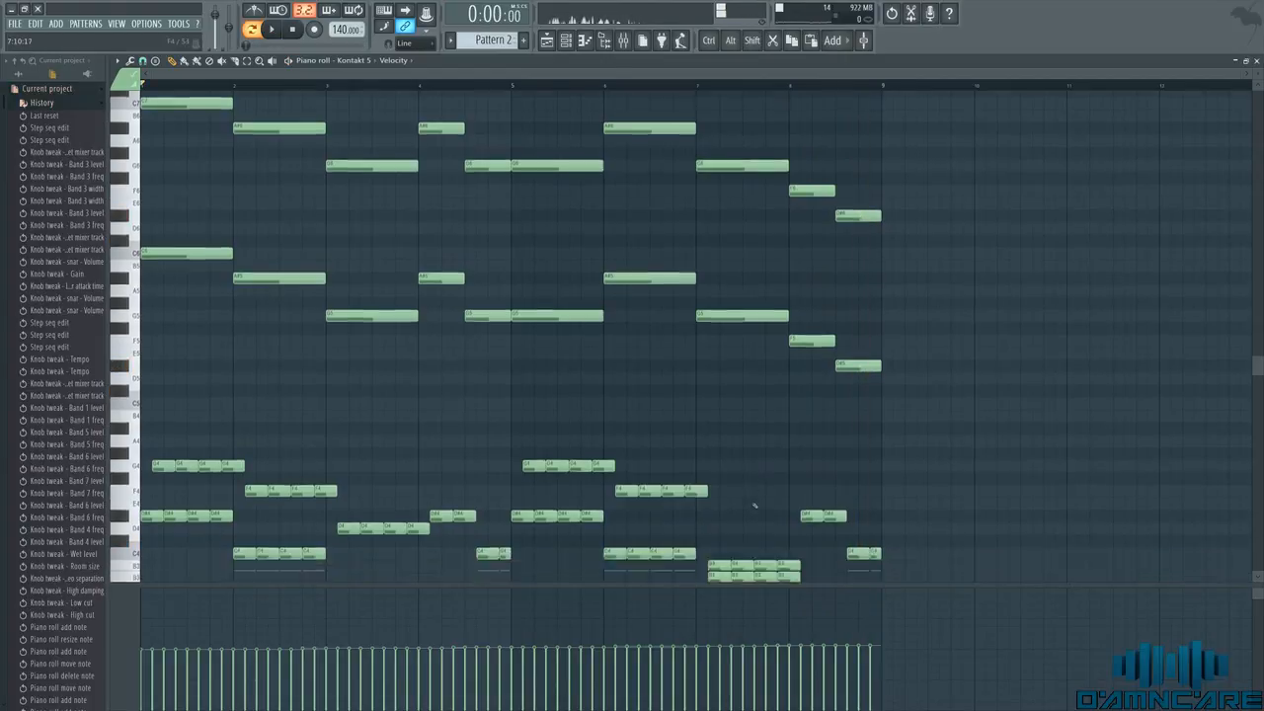
pyautogui.scroll(7, 754, 506)
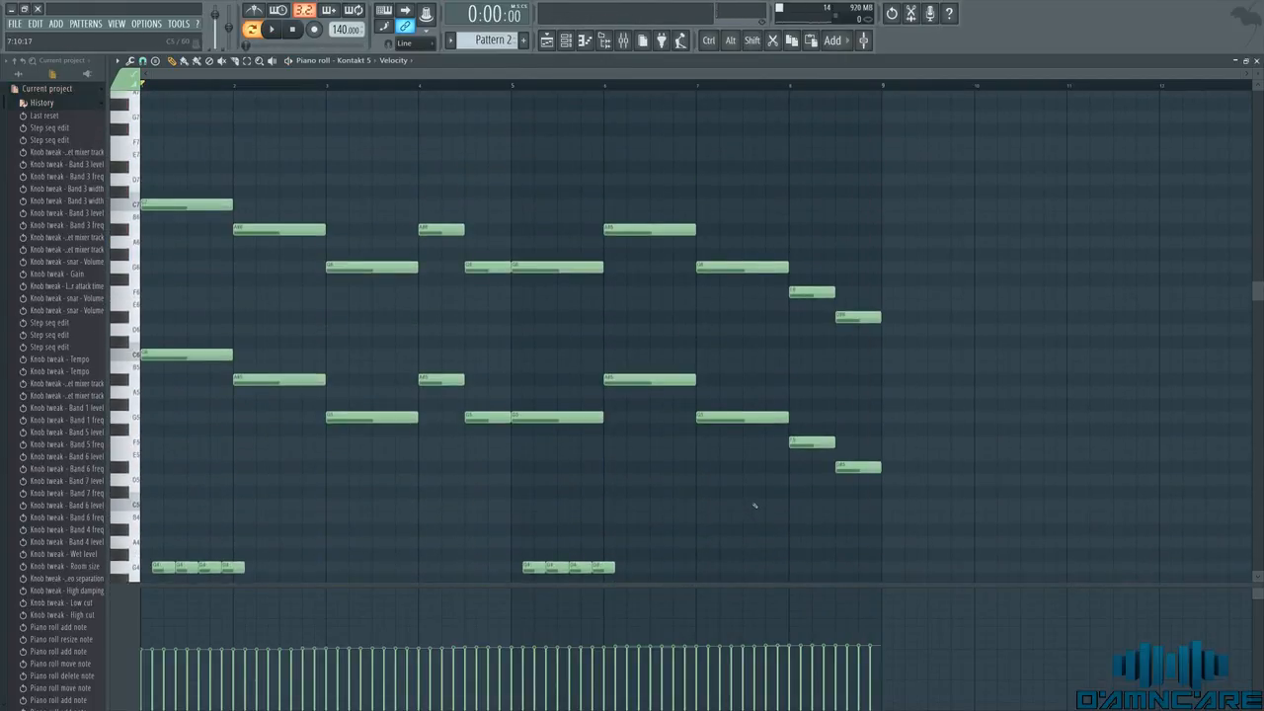
pyautogui.scroll(-4, 755, 506)
pyautogui.scroll(2, 734, 353)
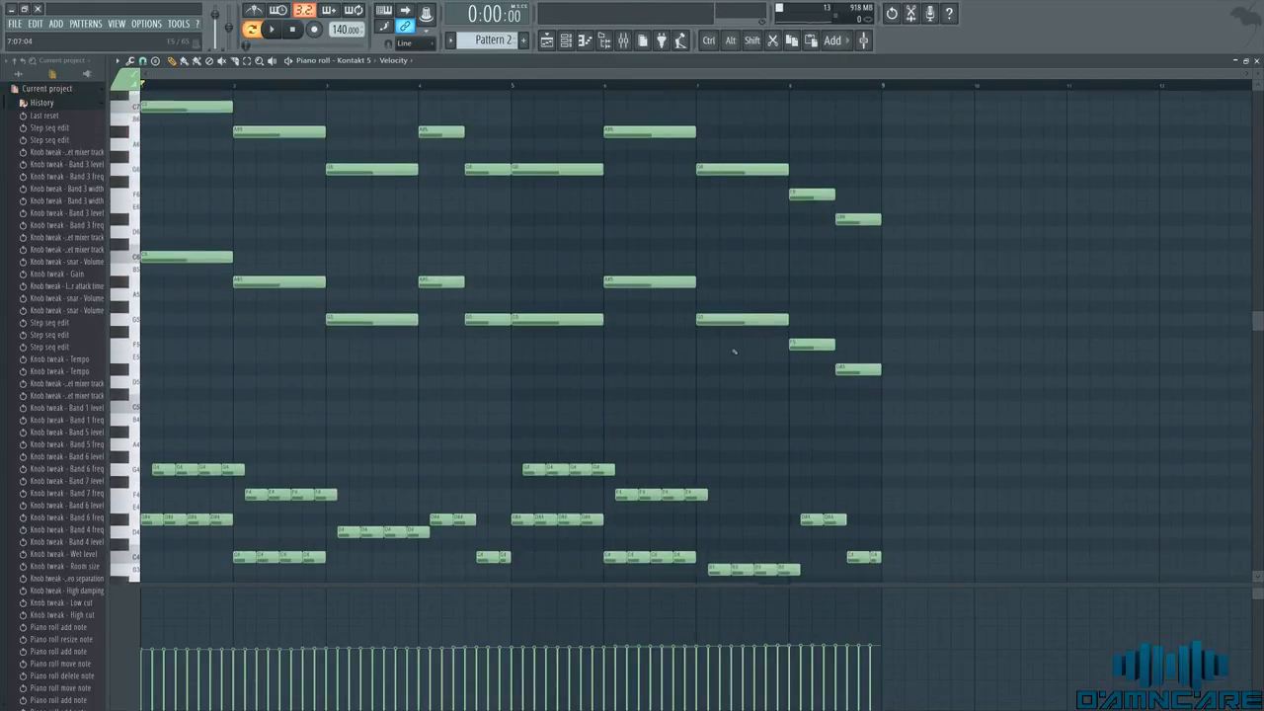
pyautogui.moveTo(922, 311); pyautogui.dragTo(175, 112)
pyautogui.keyDown('ctrl'); pyautogui.click(509, 383); pyautogui.keyUp('ctrl')
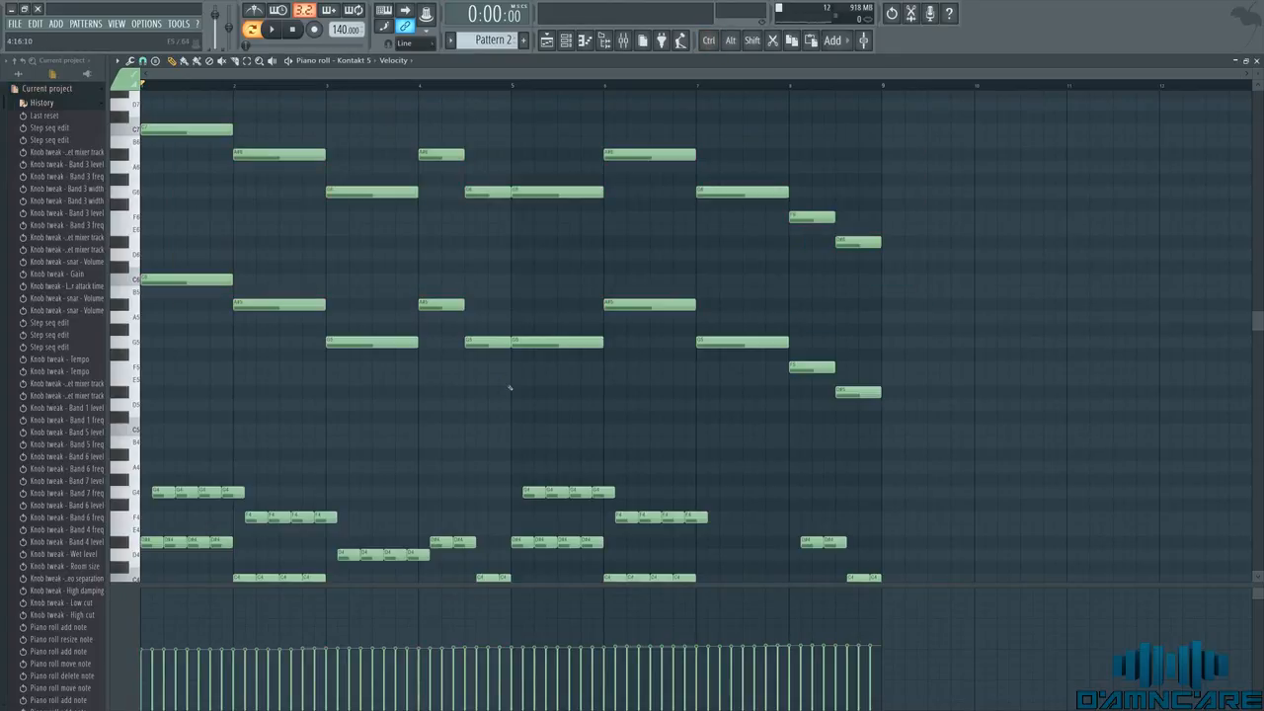
pyautogui.scroll(-5, 474, 370)
pyautogui.moveTo(214, 271); pyautogui.dragTo(902, 482)
pyautogui.keyDown('ctrl'); pyautogui.click(738, 519); pyautogui.keyUp('ctrl')
pyautogui.scroll(4, 674, 379)
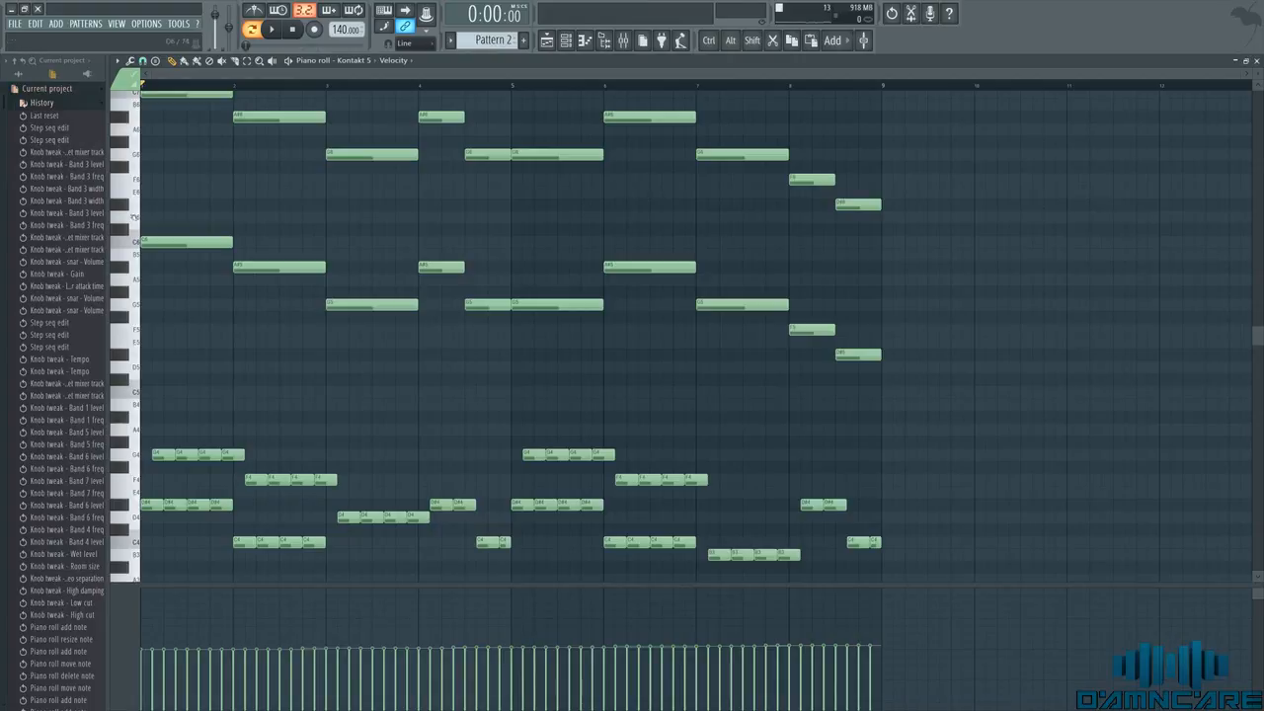
# - Collapse the Current project tree and place a Pattern 2 clip on Track 1 of the playlist, starting at bar 1
pyautogui.click(44, 90)
pyautogui.scroll(5, 559, 373)
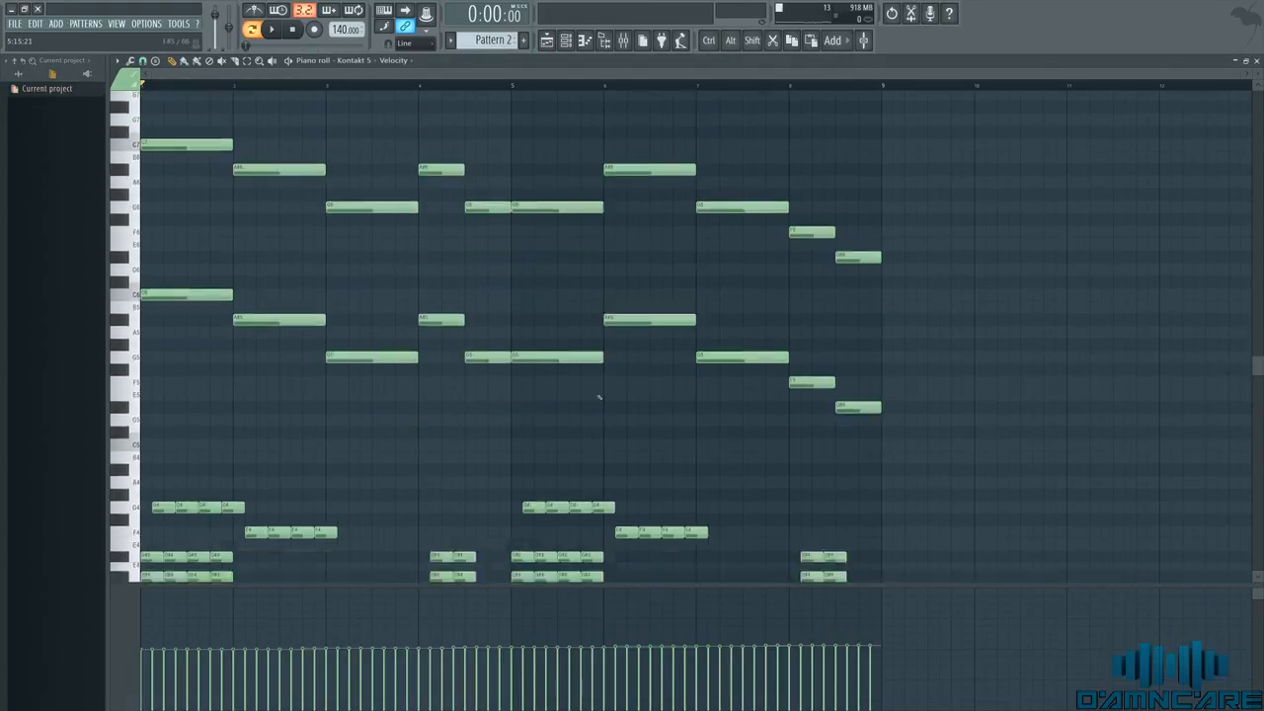
pyautogui.press('F5')
pyautogui.scroll(5, 437, 345)
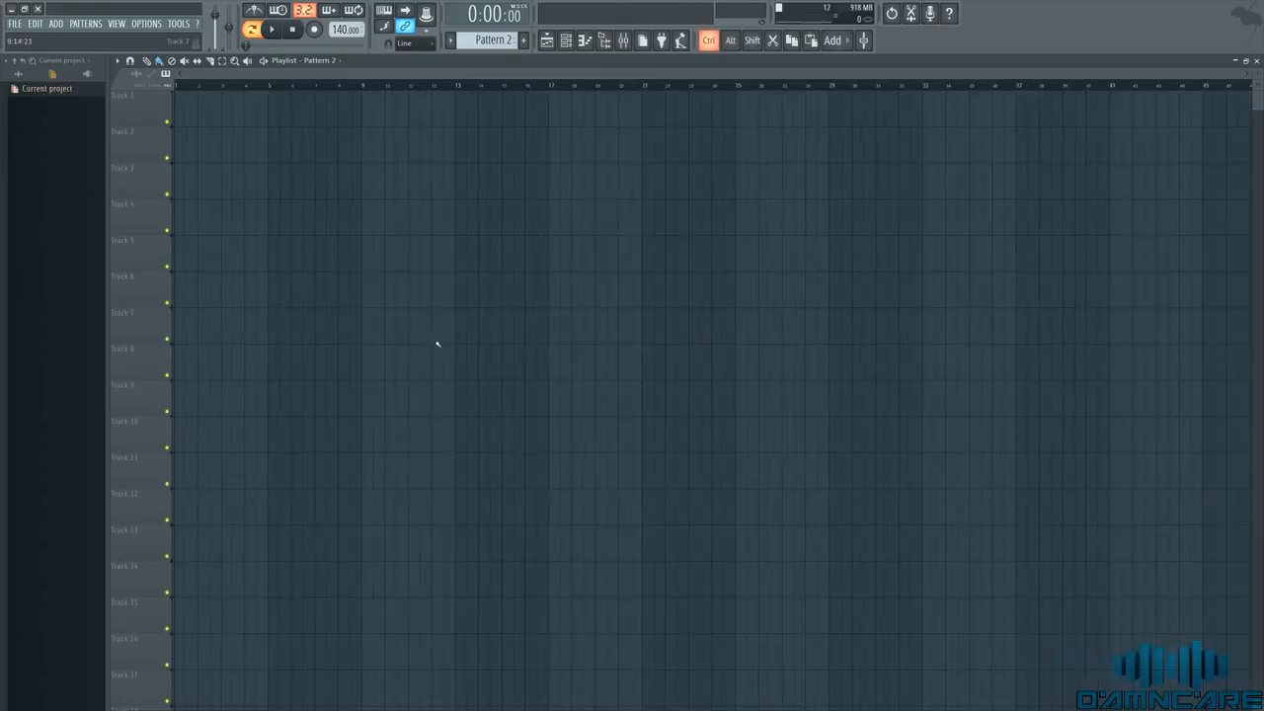
pyautogui.moveTo(253, 112); pyautogui.dragTo(188, 117)
pyautogui.scroll(-3, 464, 283)
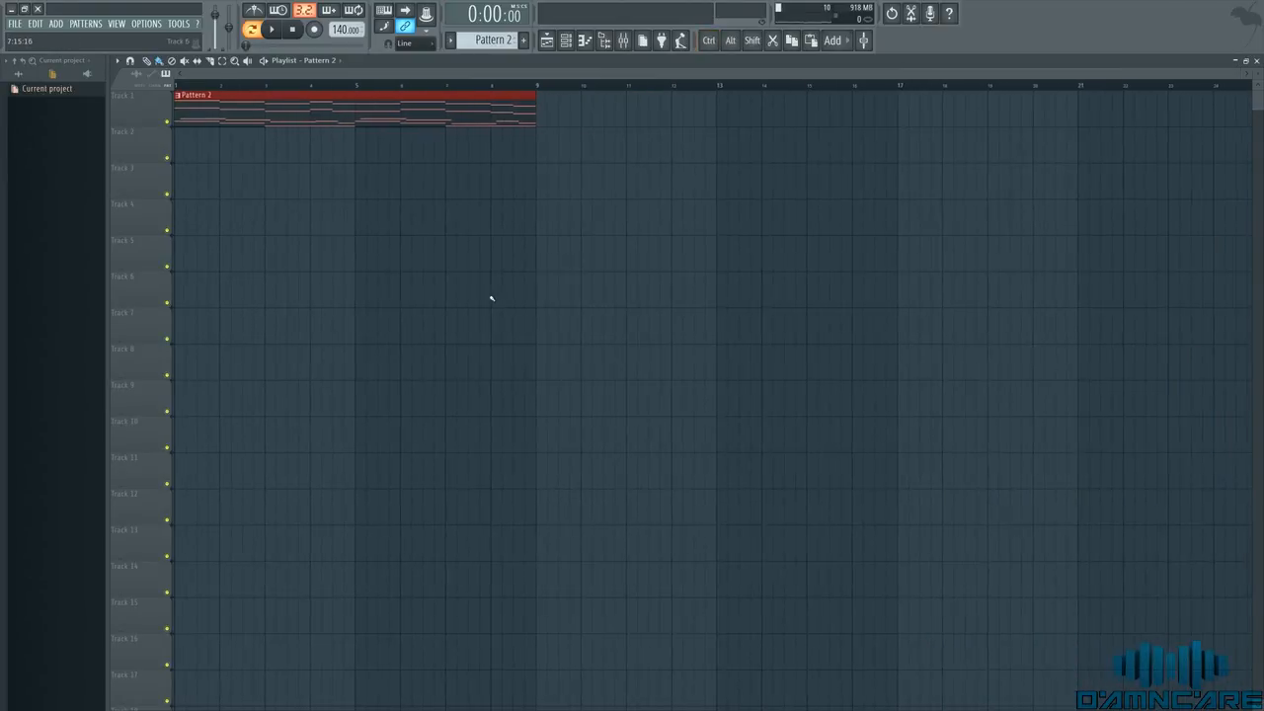